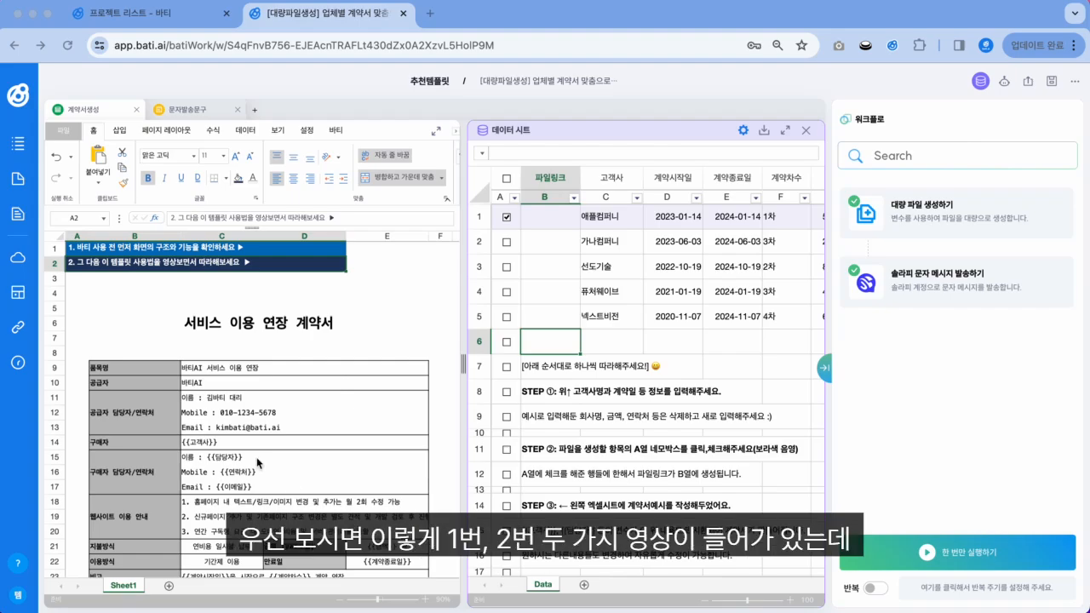
Step: Look over the video guide rows at the top of the sheet
click(89, 251)
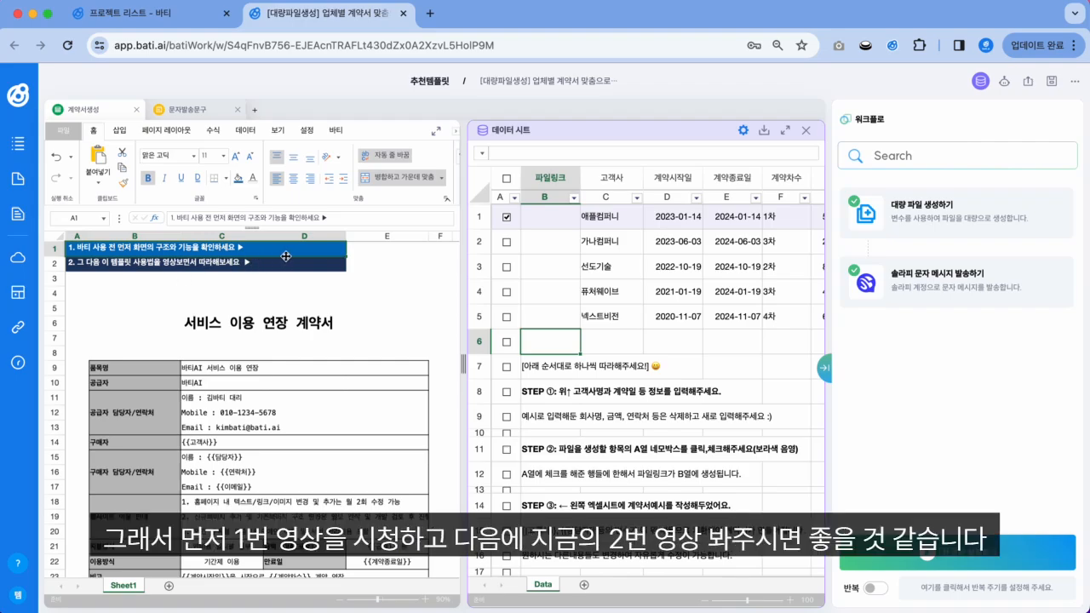
click(368, 249)
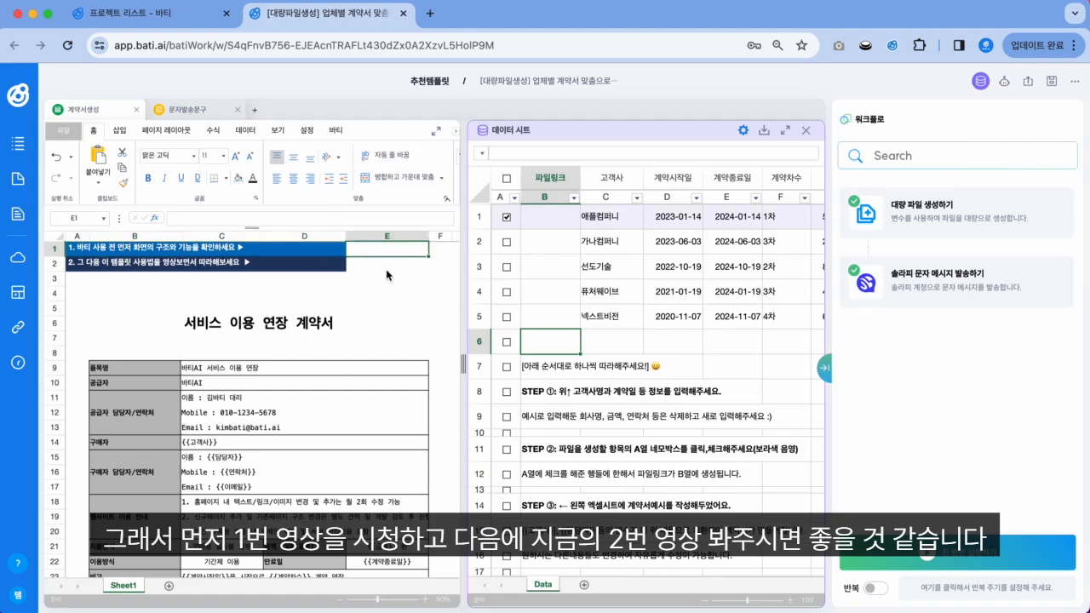
click(387, 269)
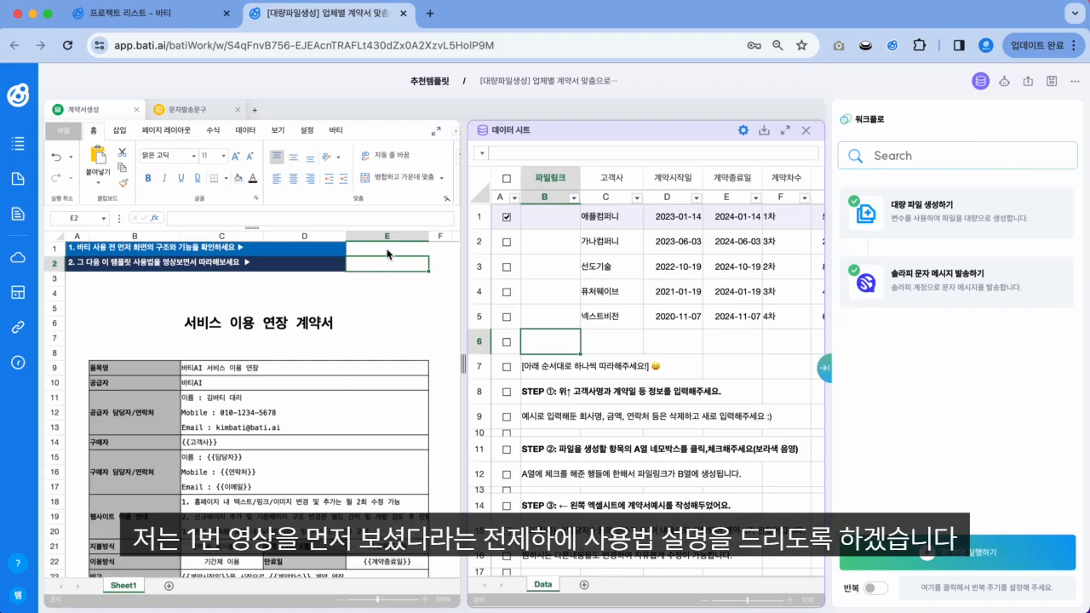
click(388, 253)
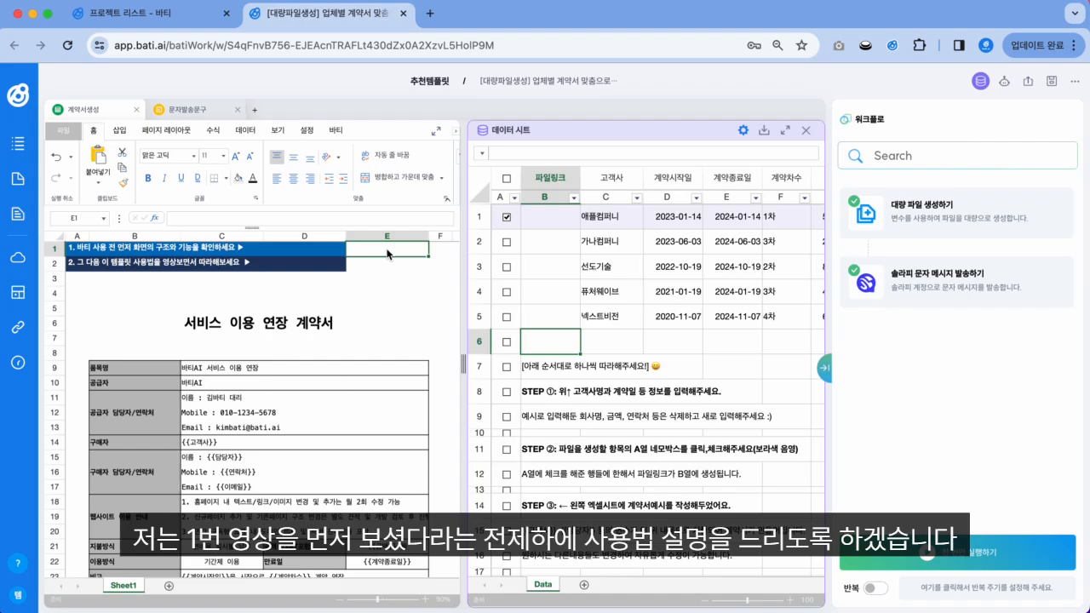
click(384, 270)
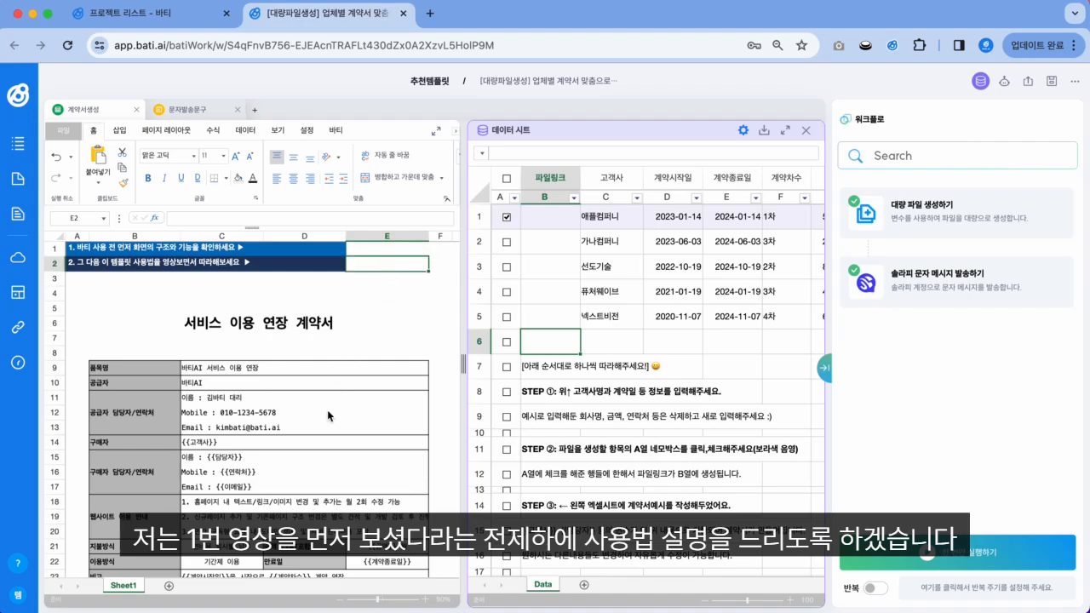
scroll(327, 408, down, 2)
scroll(327, 408, up, 2)
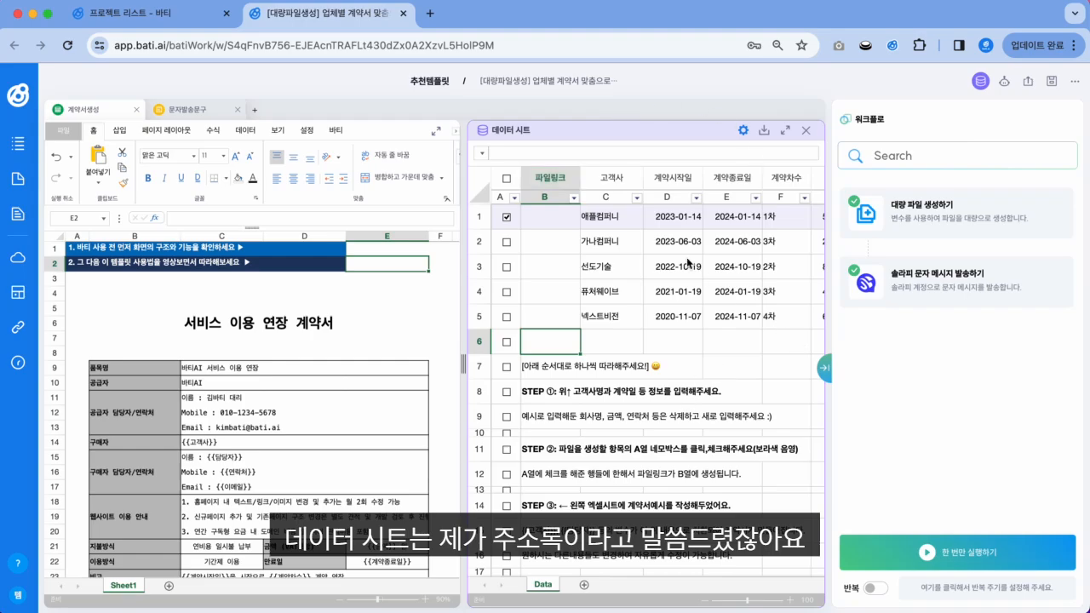
Step: Review the customer rows from 애플컴퍼니 to 선도기술, then the contract title 서비스 이용 연장 계약서
click(614, 220)
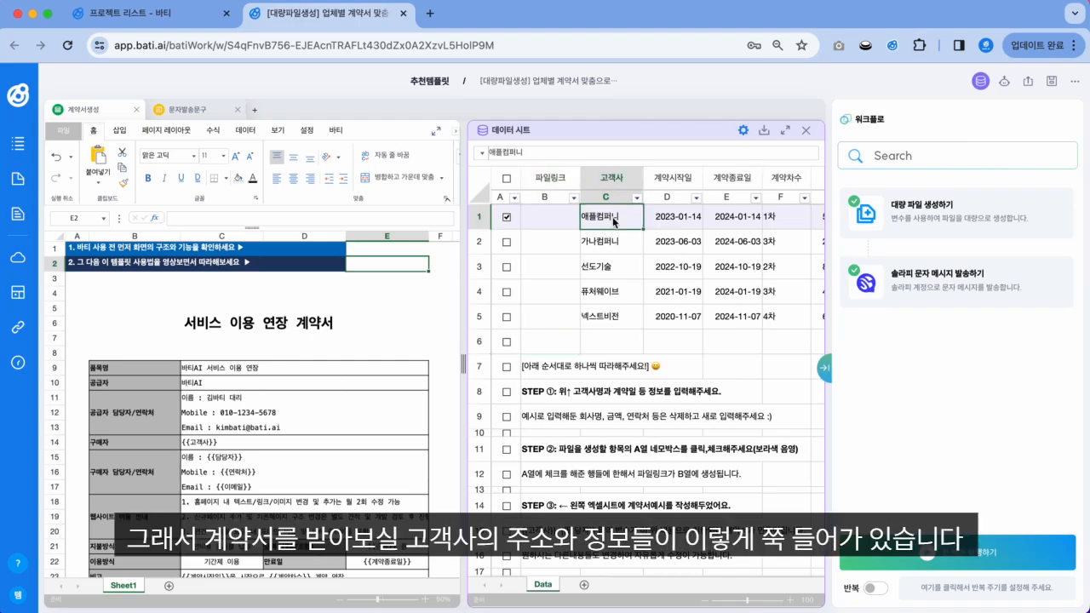
key(Right)
key(Right)
key(Right)
key(Right)
key(Right)
key(Right)
key(Right)
key(Right)
key(Right)
key(Right)
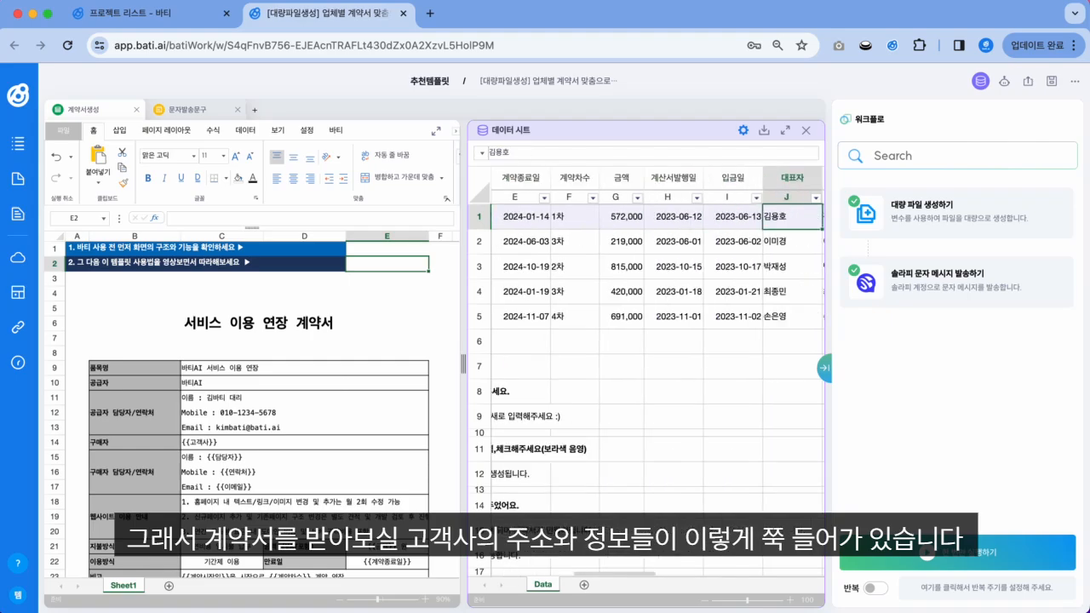
key(Left)
key(Left)
key(Left)
key(Left)
key(Left)
key(Left)
key(Left)
key(Left)
key(Left)
key(Left)
key(Left)
key(Left)
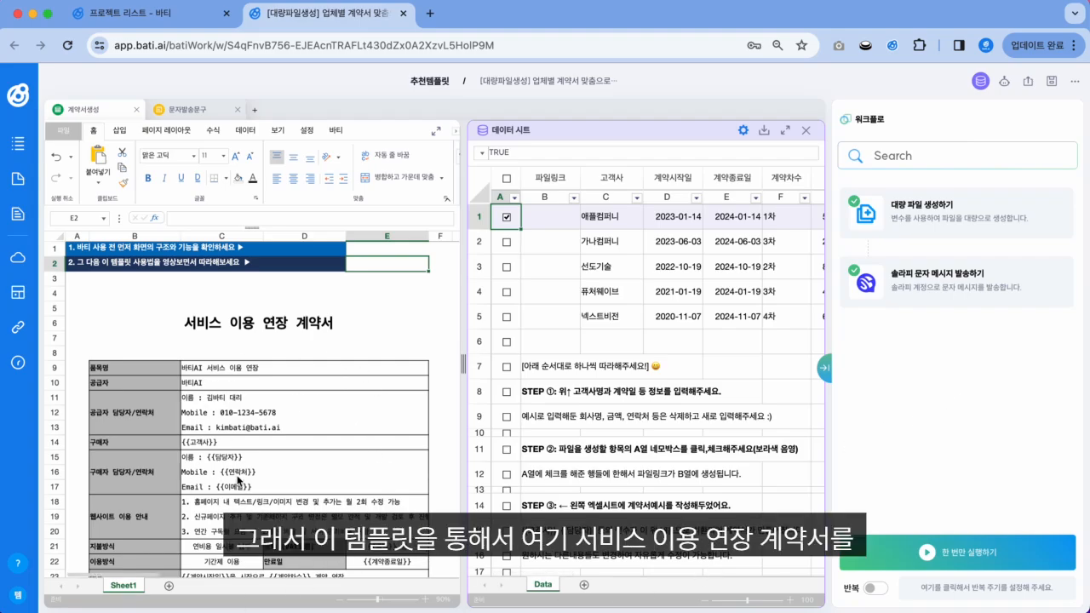
scroll(333, 396, down, 1)
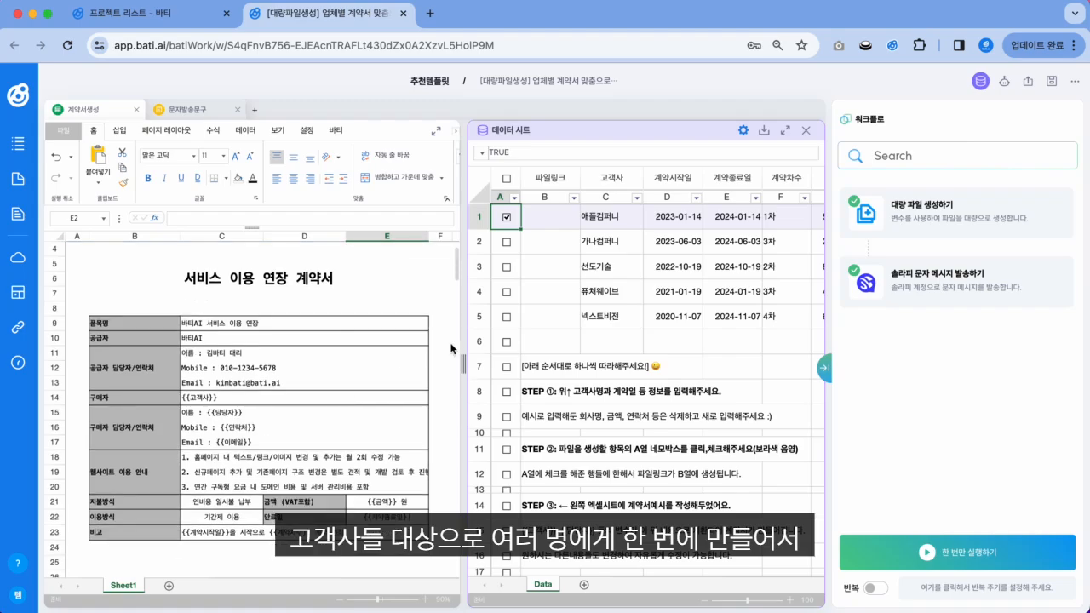
click(599, 291)
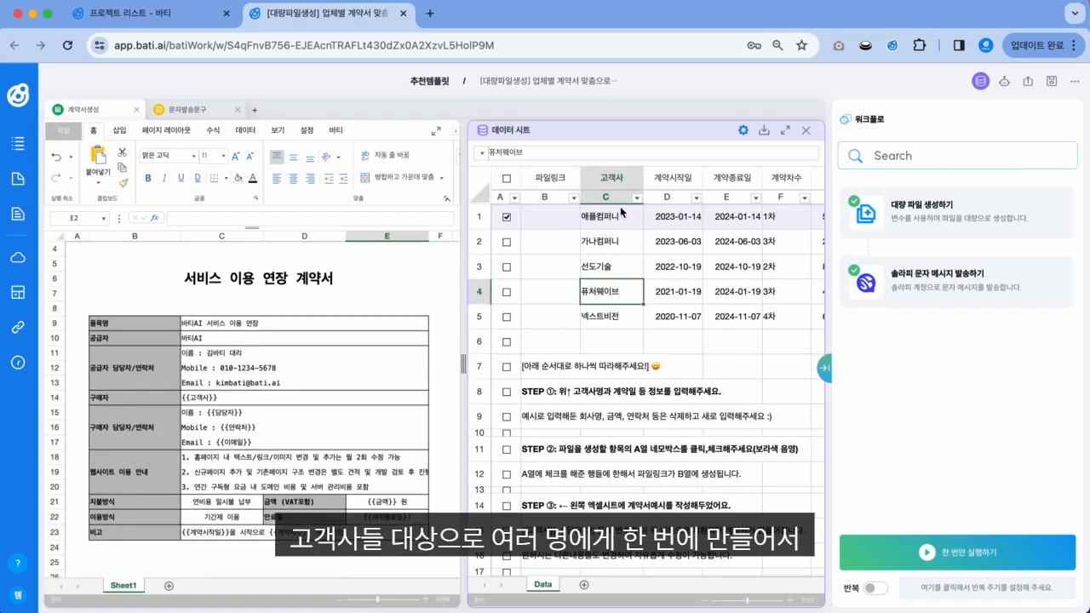
click(610, 264)
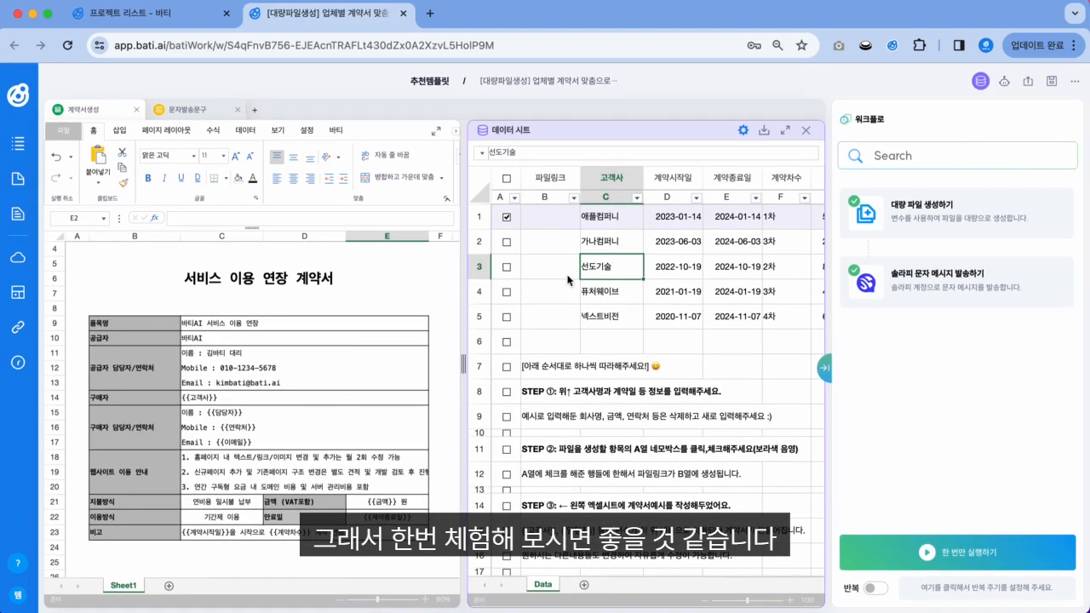
scroll(290, 356, up, 1)
click(226, 295)
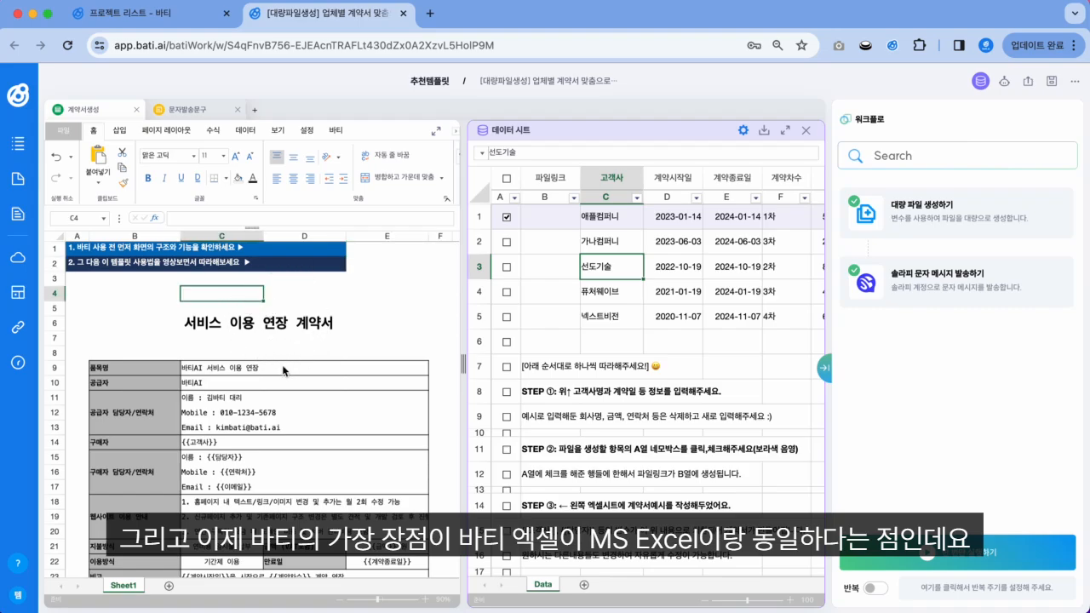
click(206, 328)
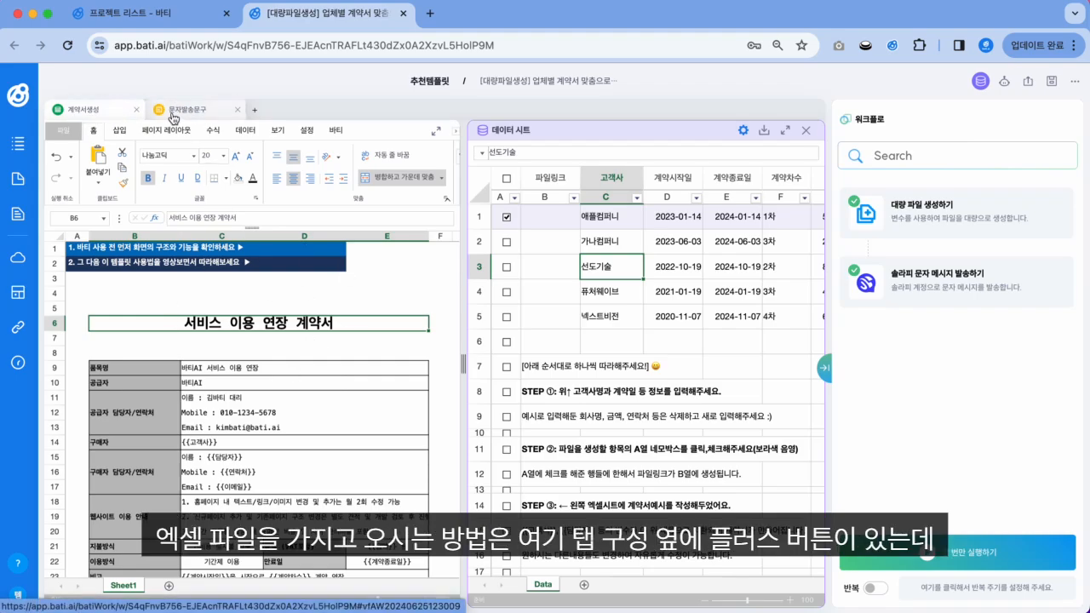
Step: Try adding a new tab from an Excel file or Google Sheets, then cancel both
click(256, 111)
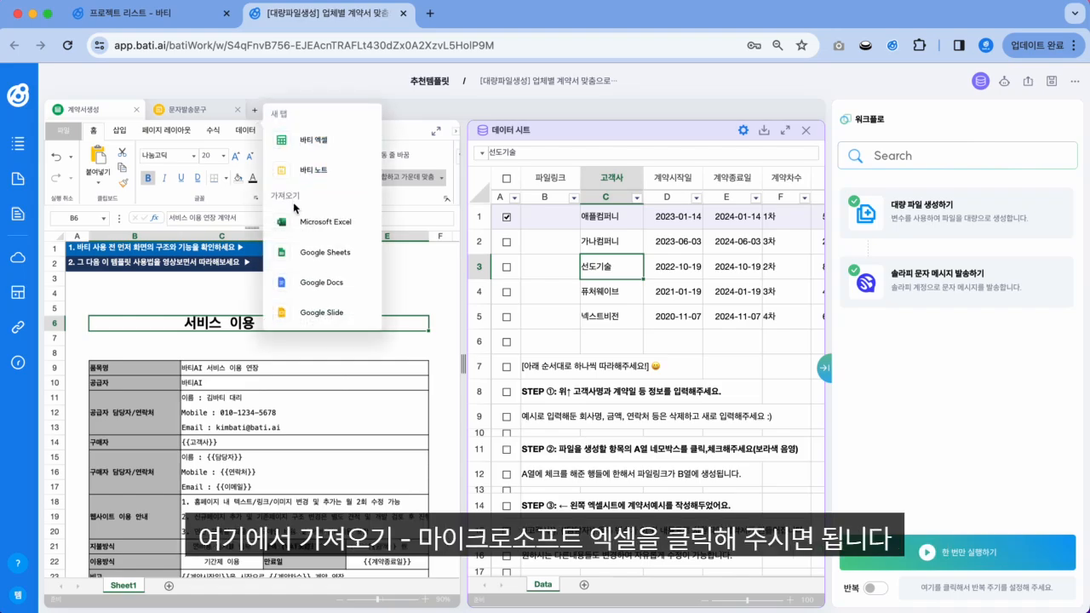
click(335, 229)
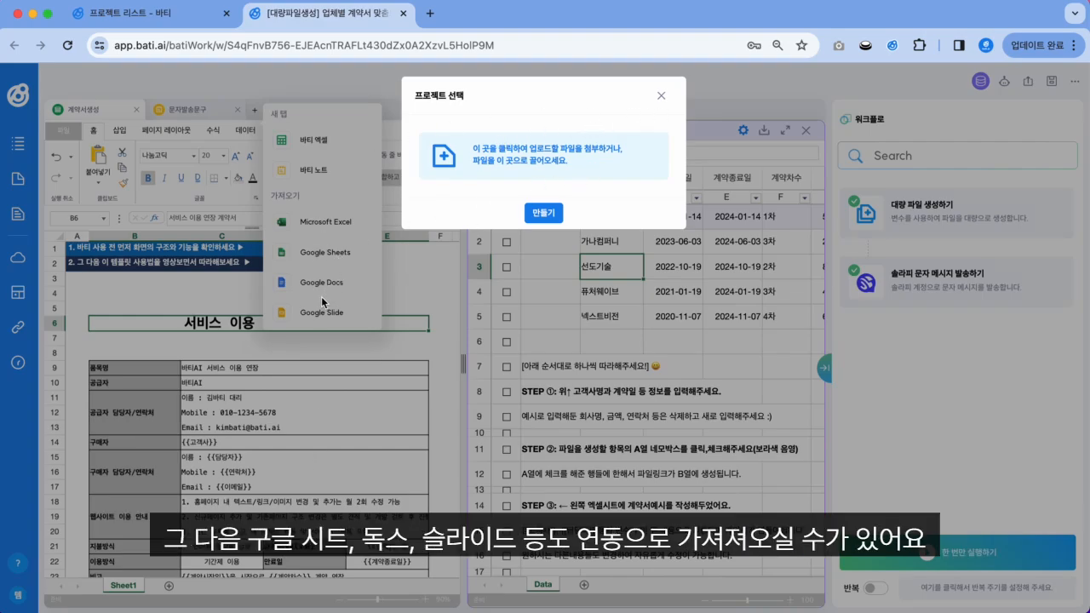
click(662, 92)
click(662, 96)
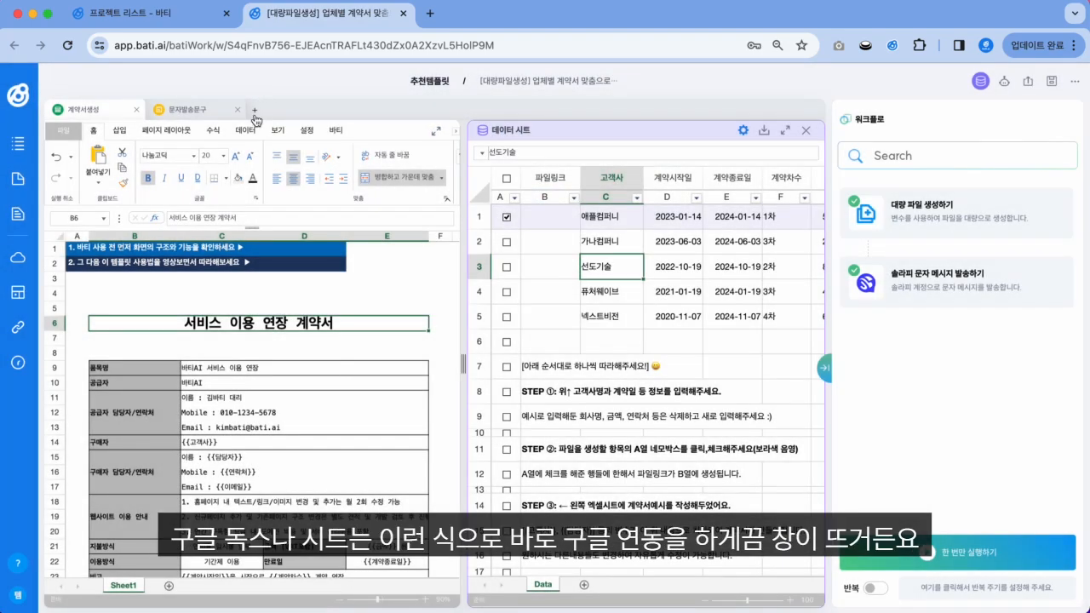
click(254, 110)
click(329, 256)
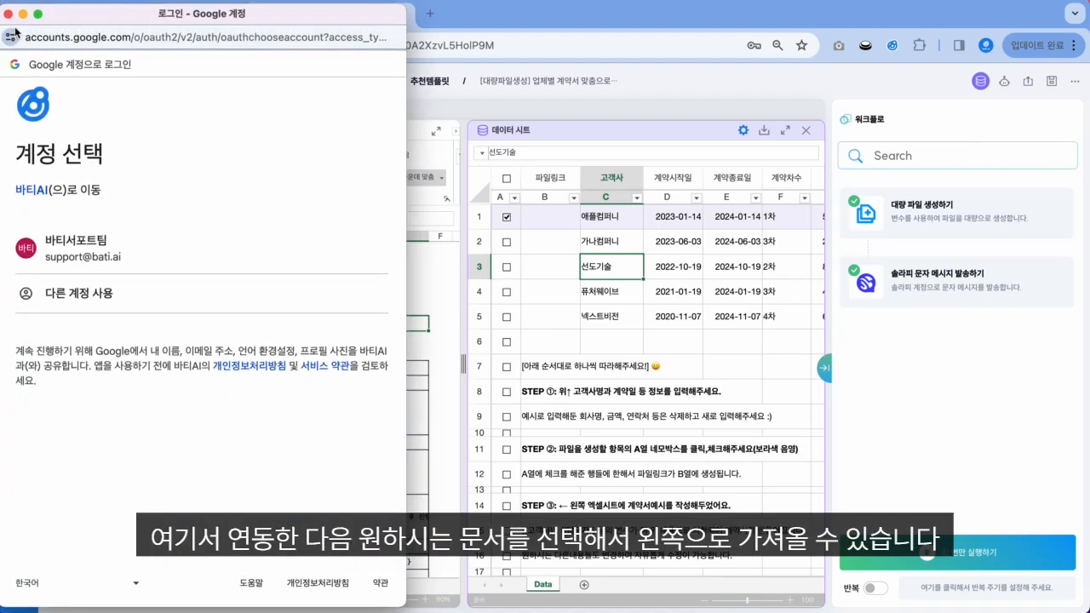
click(8, 14)
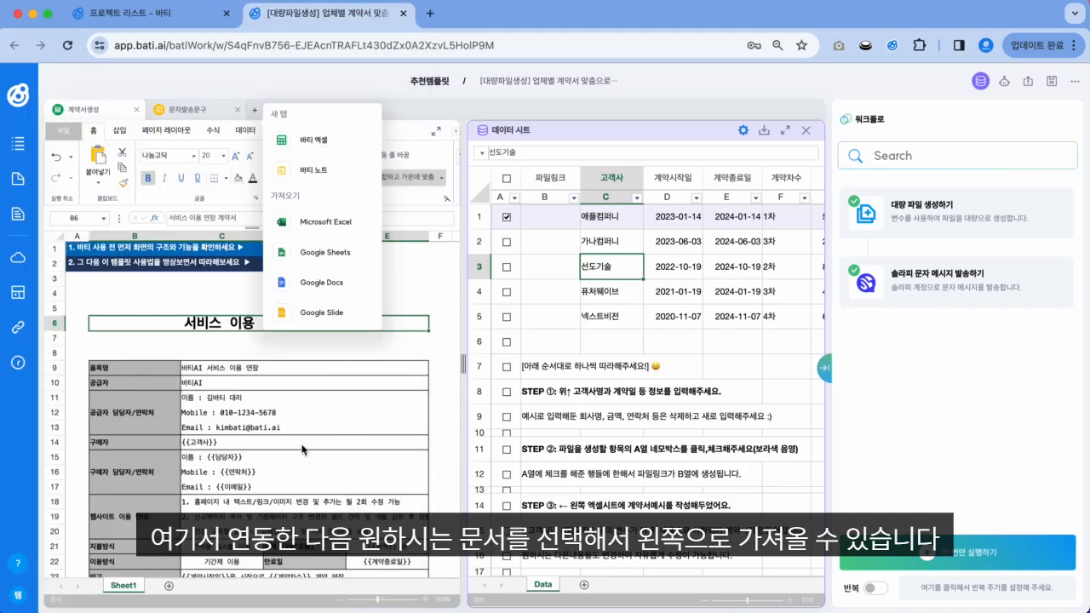
click(409, 270)
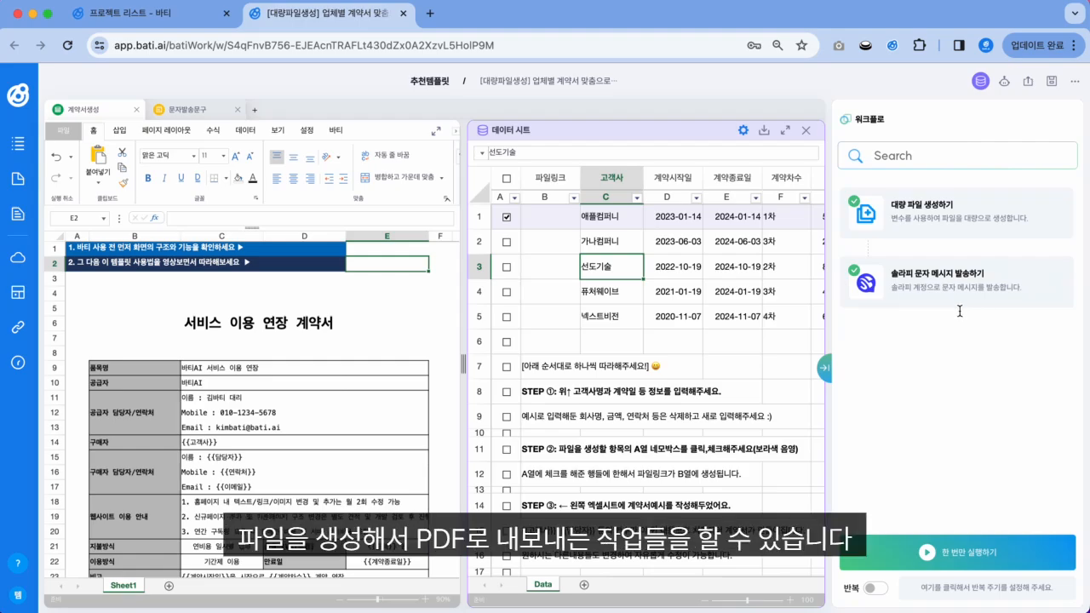
Step: Inspect the template's supplier details and placeholders like {{고객사}}, {{이메일}} and {{계약종료일}}, unchanged
click(380, 329)
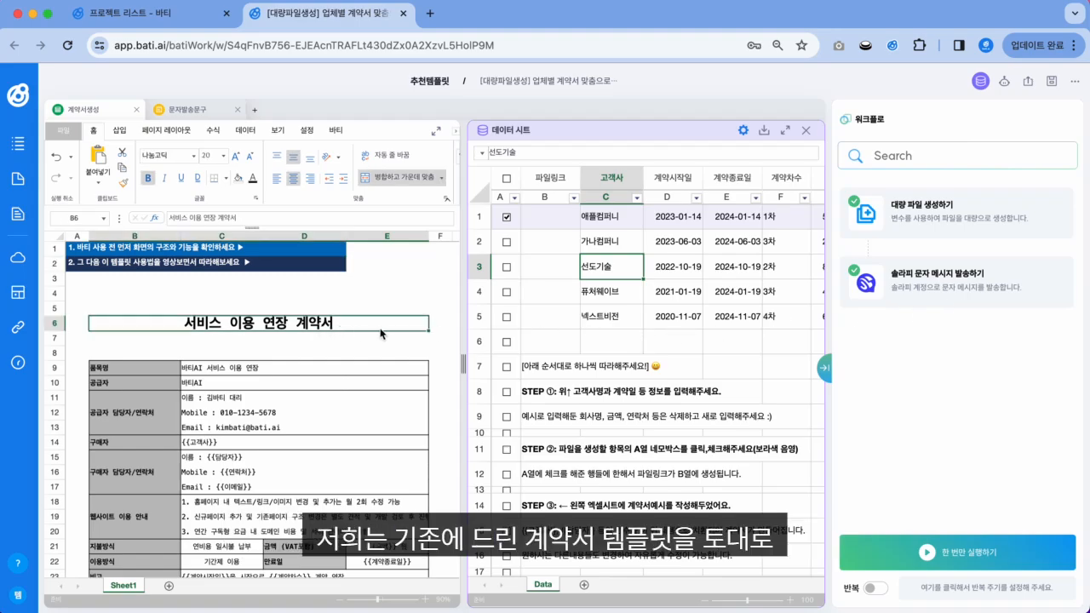
scroll(259, 410, down, 2)
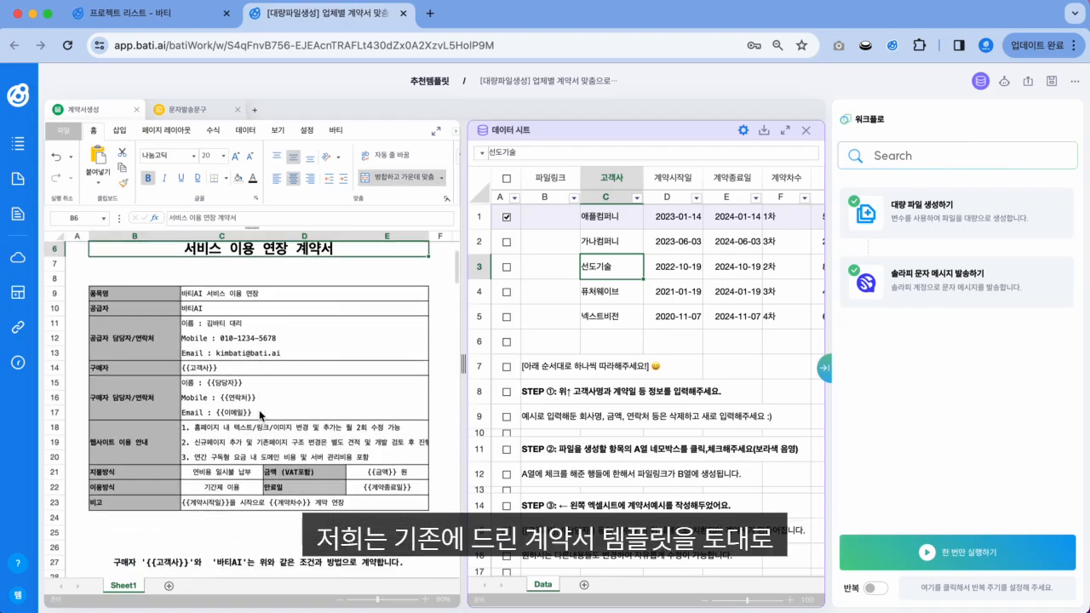
scroll(259, 410, up, 1)
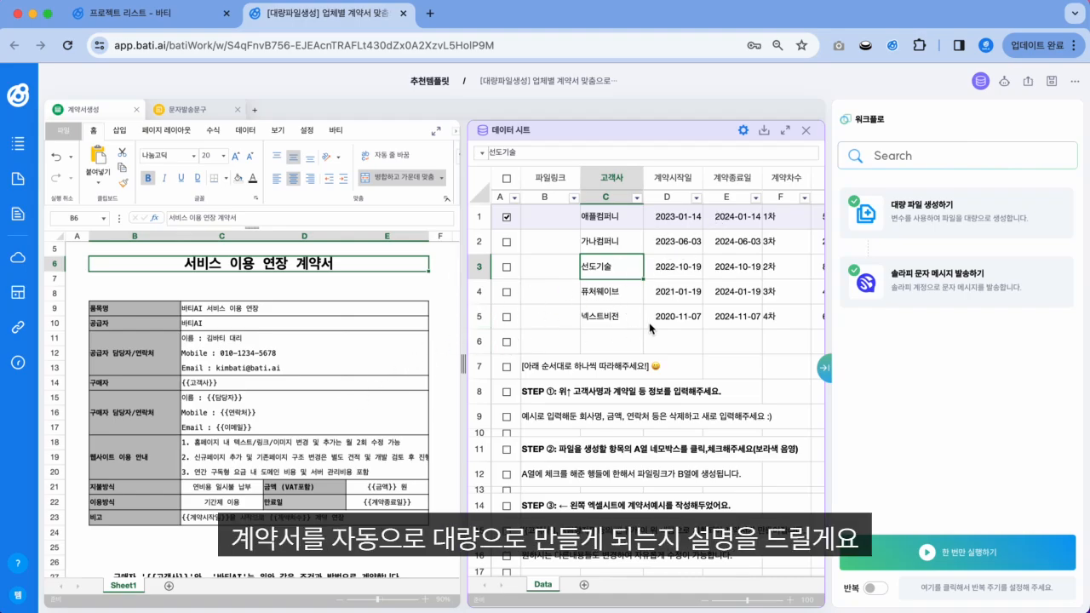
click(249, 309)
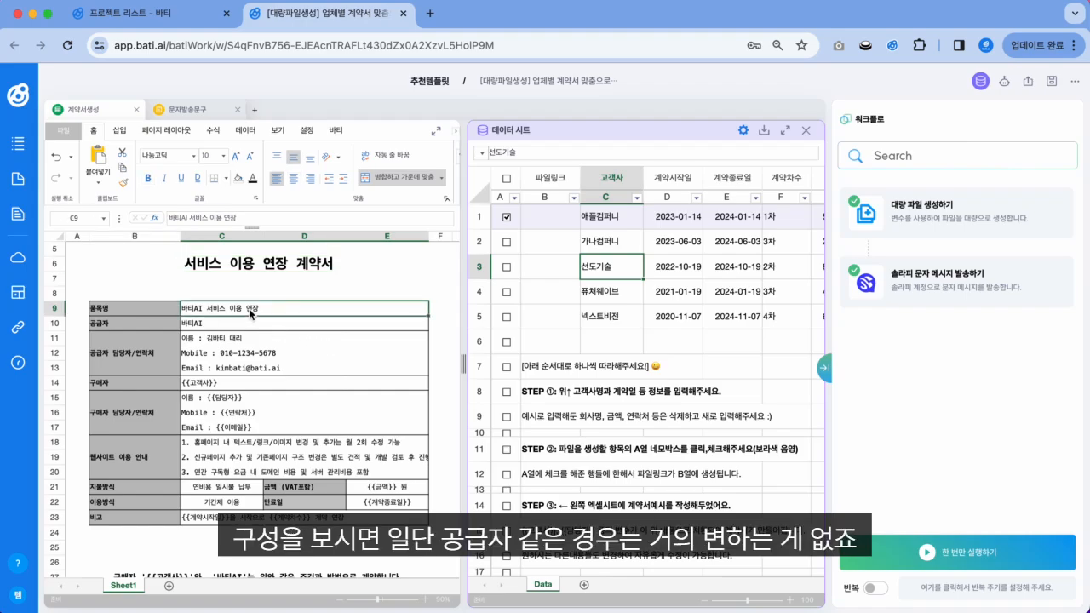
key(Left)
key(Down)
key(Down)
key(Right)
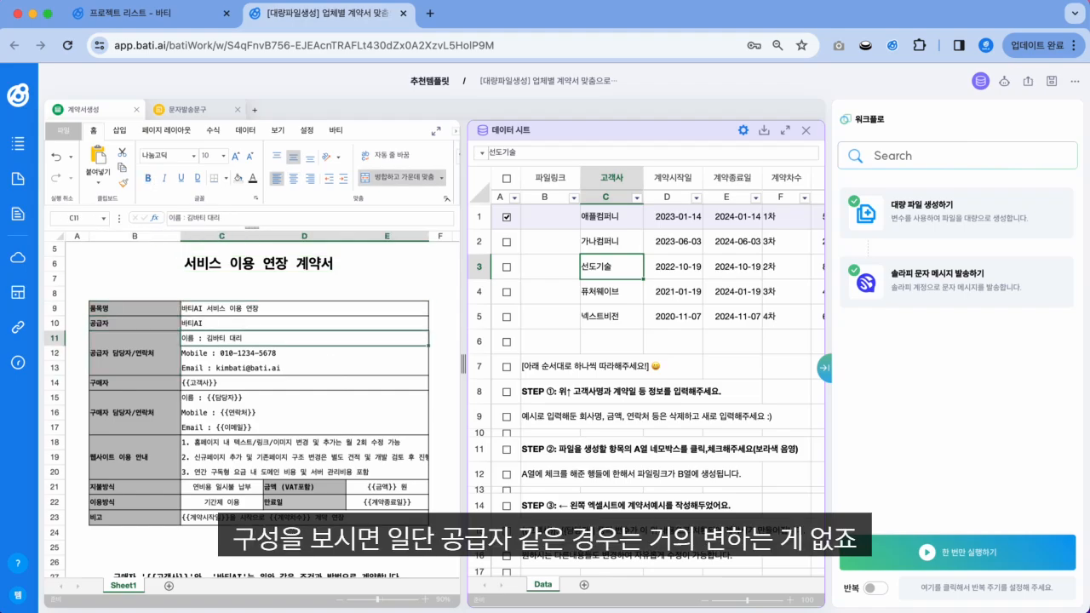
key(Down)
key(Down)
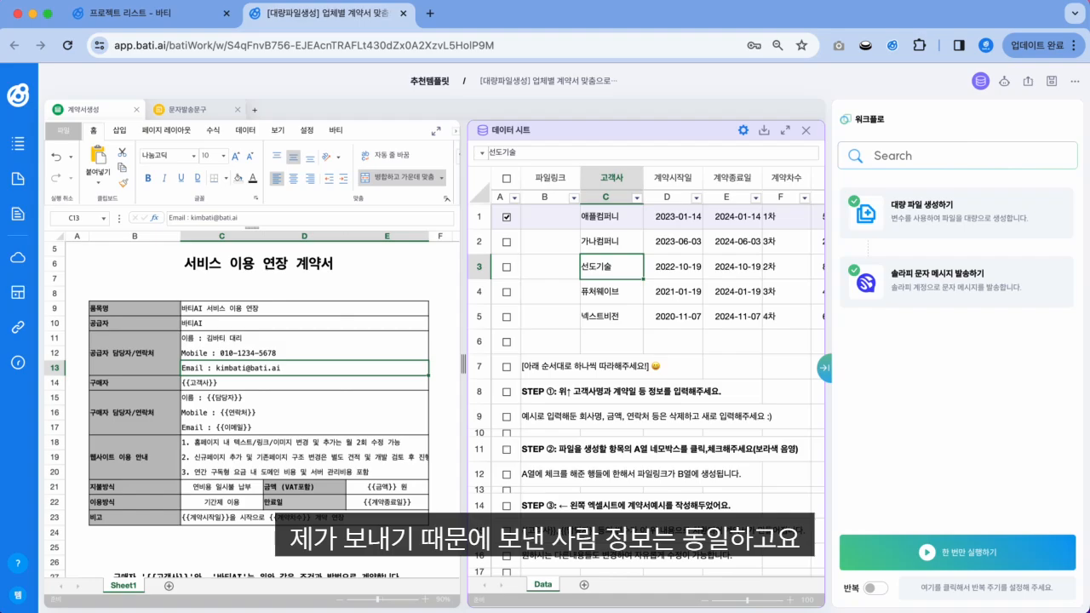
key(Down)
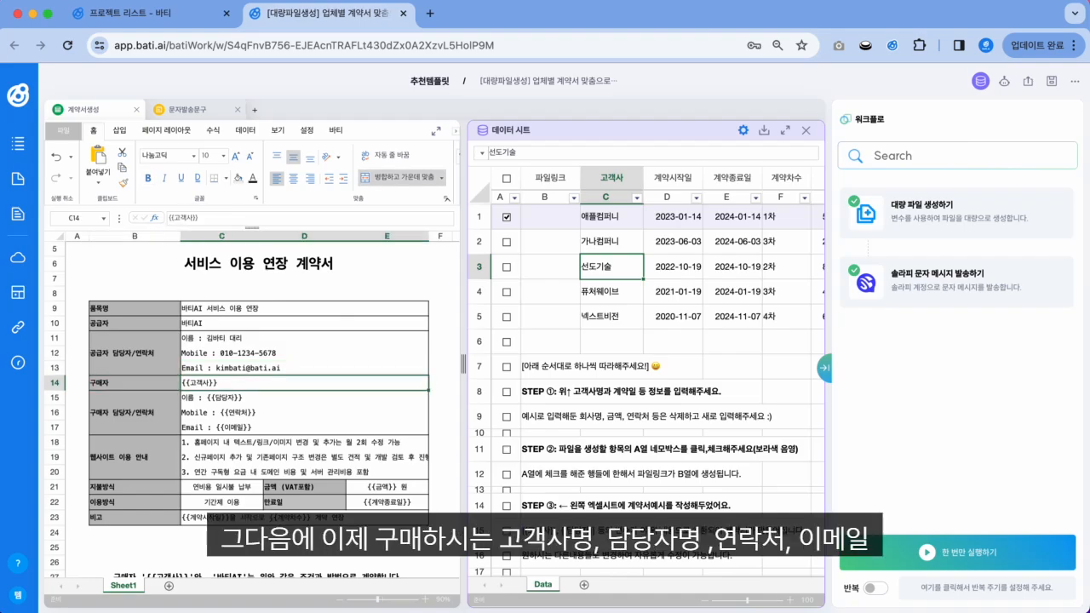
key(Down)
key(Down)
key(Down)
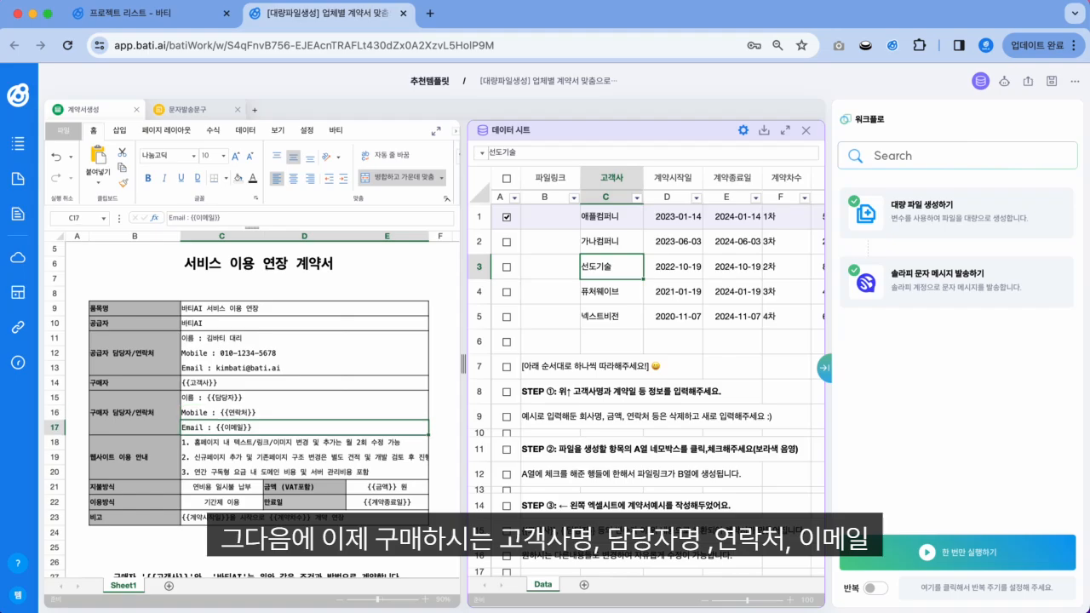
key(Down)
key(Down)
key(Down)
key(Down)
key(Down)
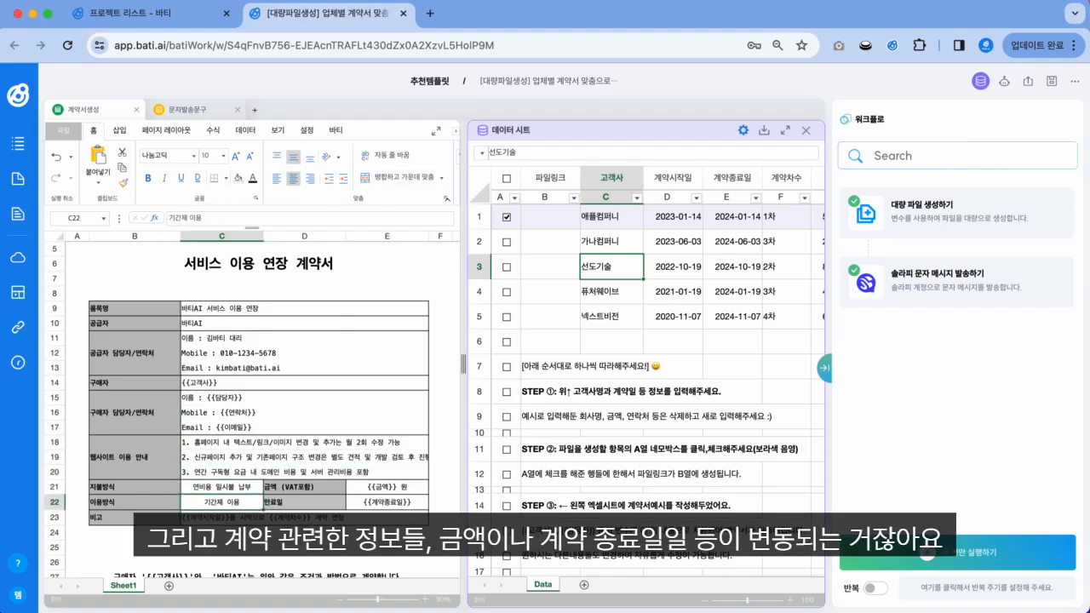
key(Right)
key(Right)
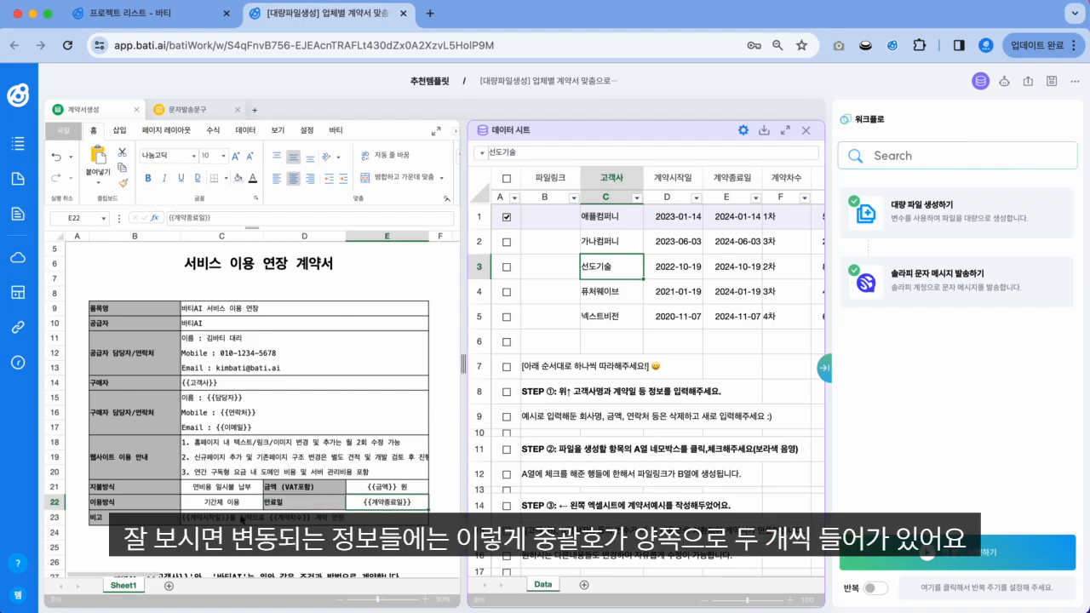
click(188, 383)
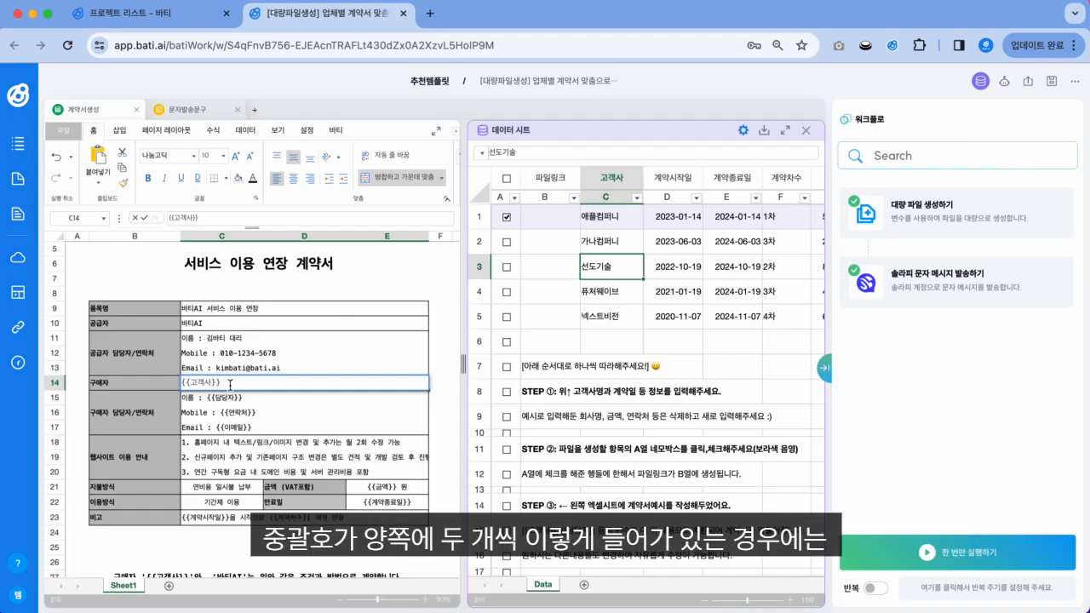
key(Escape)
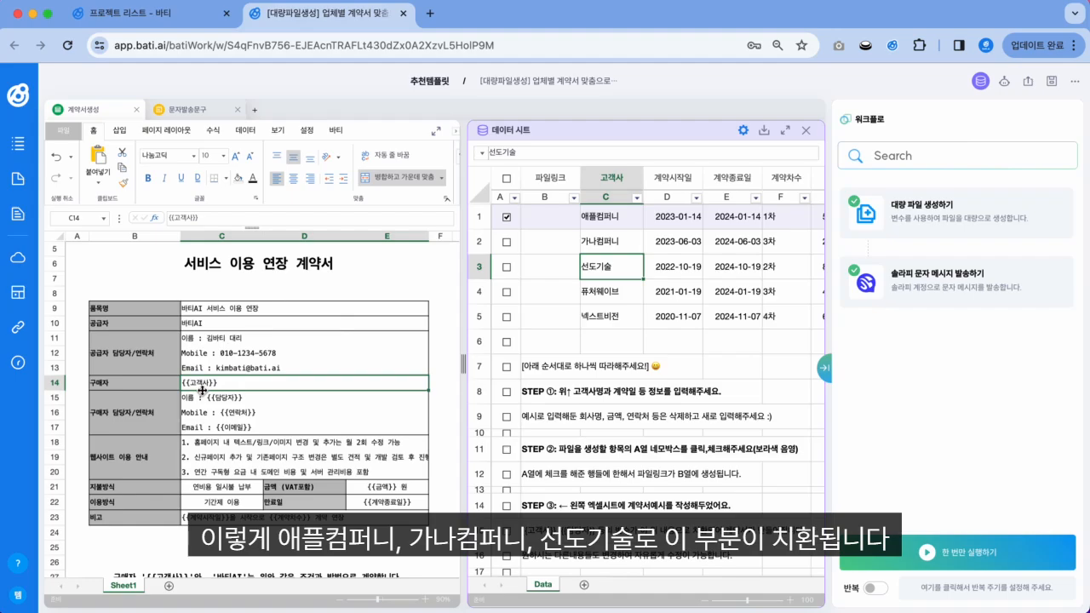
Step: Compare contract start and end dates for 애플컴퍼니 and 가나컴퍼니 in the data sheet
click(622, 222)
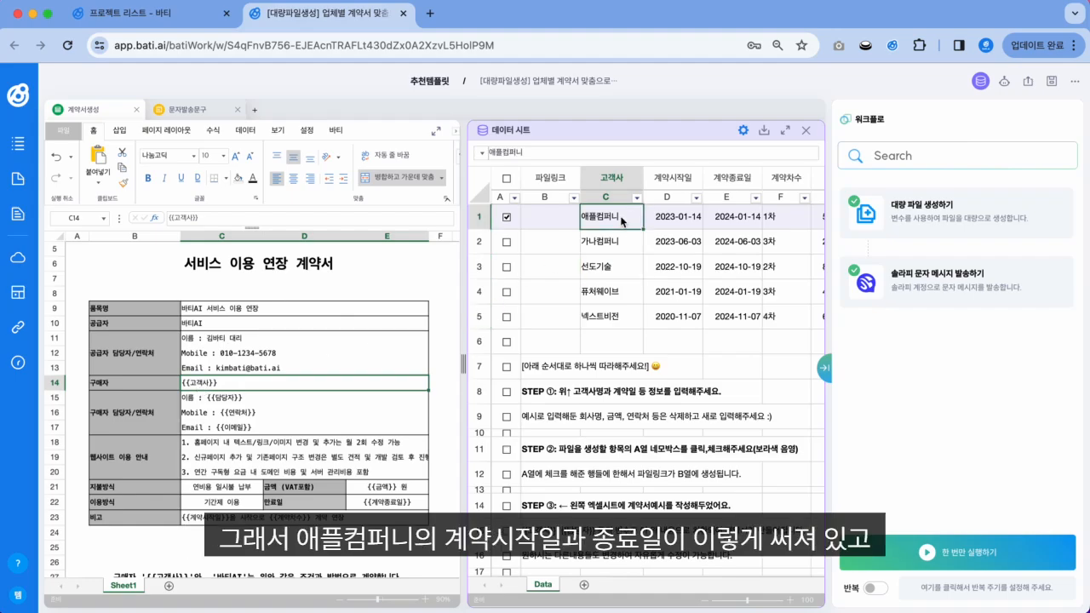
key(Right)
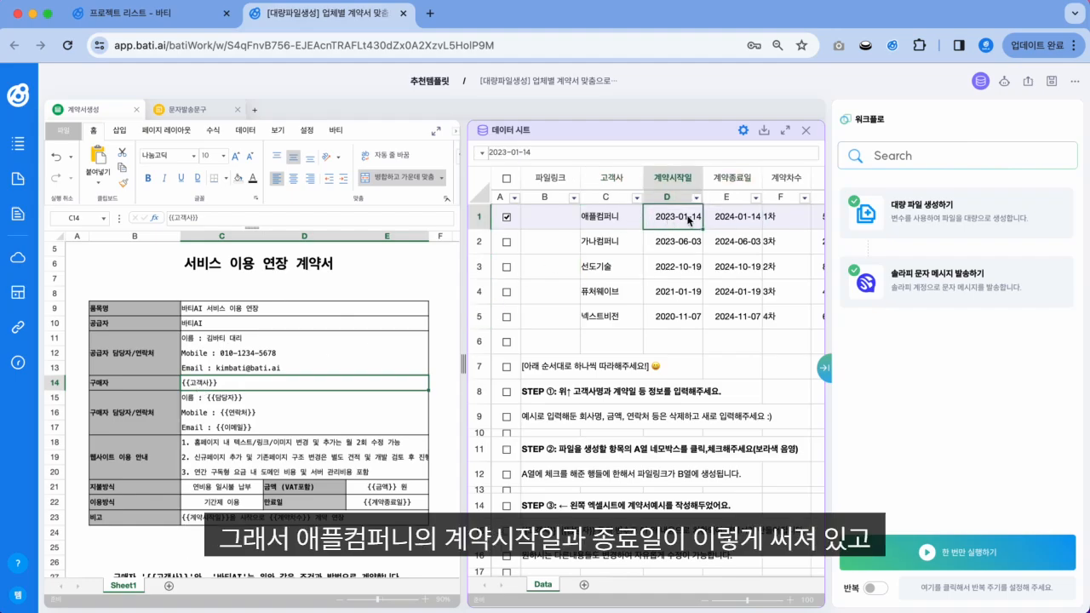
click(728, 223)
click(694, 224)
click(729, 222)
click(629, 243)
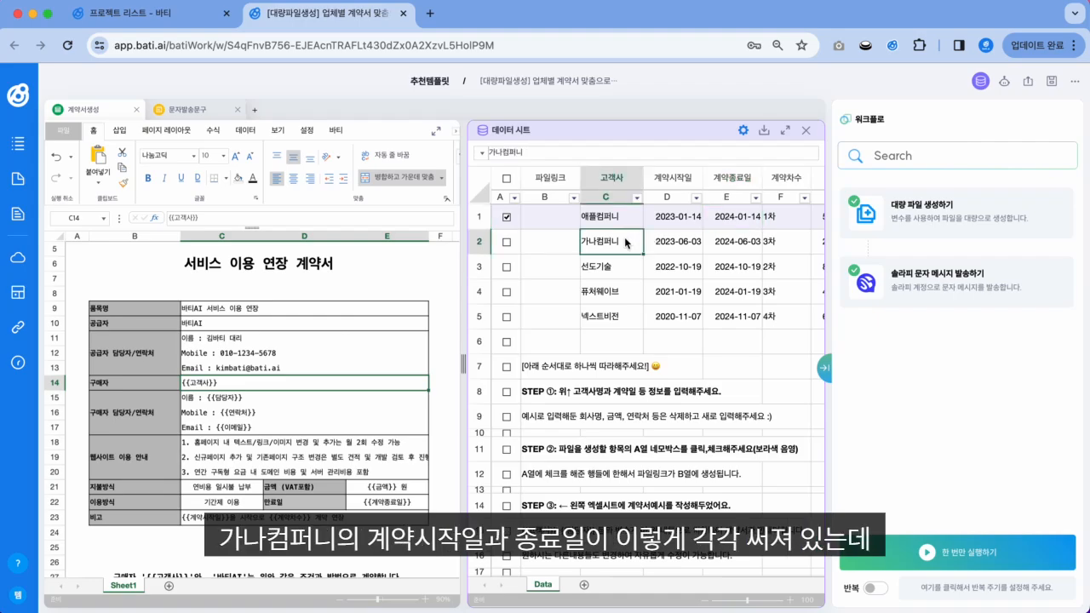
click(697, 249)
click(730, 251)
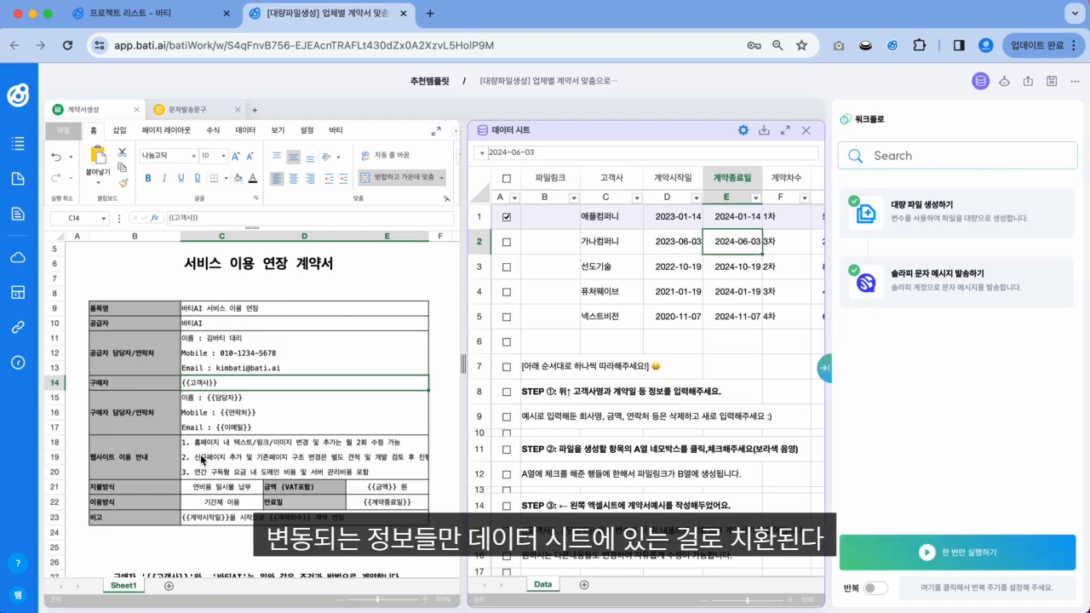
Step: Review 애플컴퍼니's row across the 계산서발행일, 담당자 and 이메일 columns
click(702, 219)
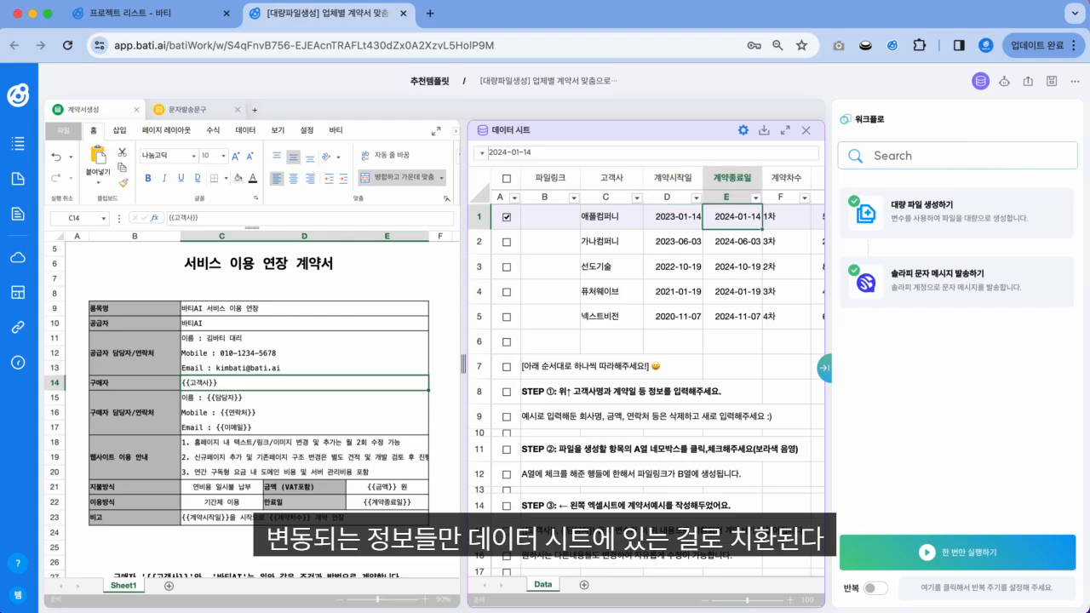
key(Right)
key(Right)
key(Right)
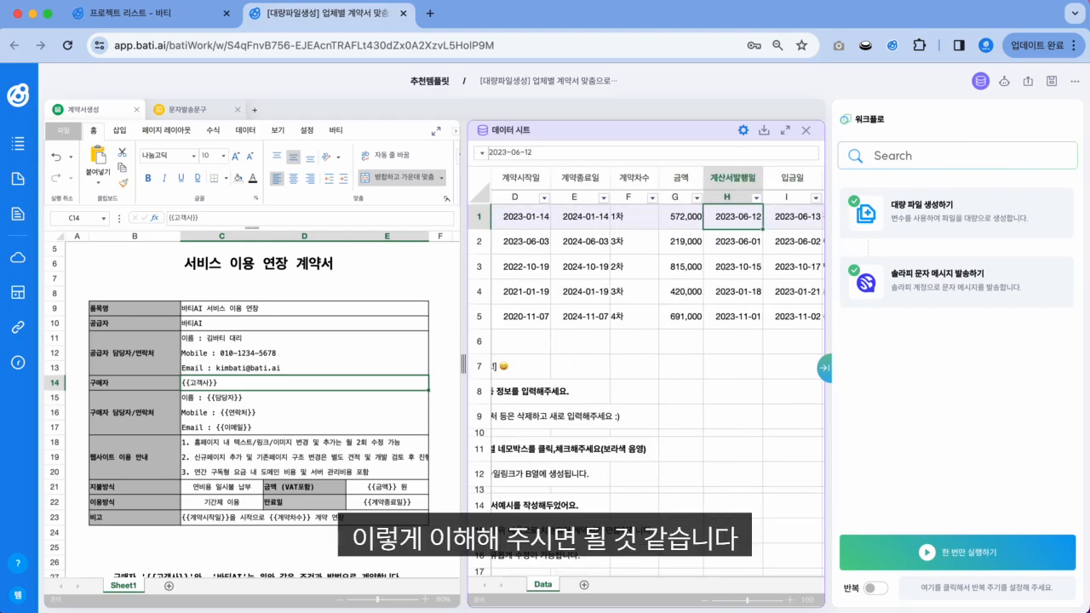
key(Right)
key(Right)
key(Right)
key(Right)
key(Right)
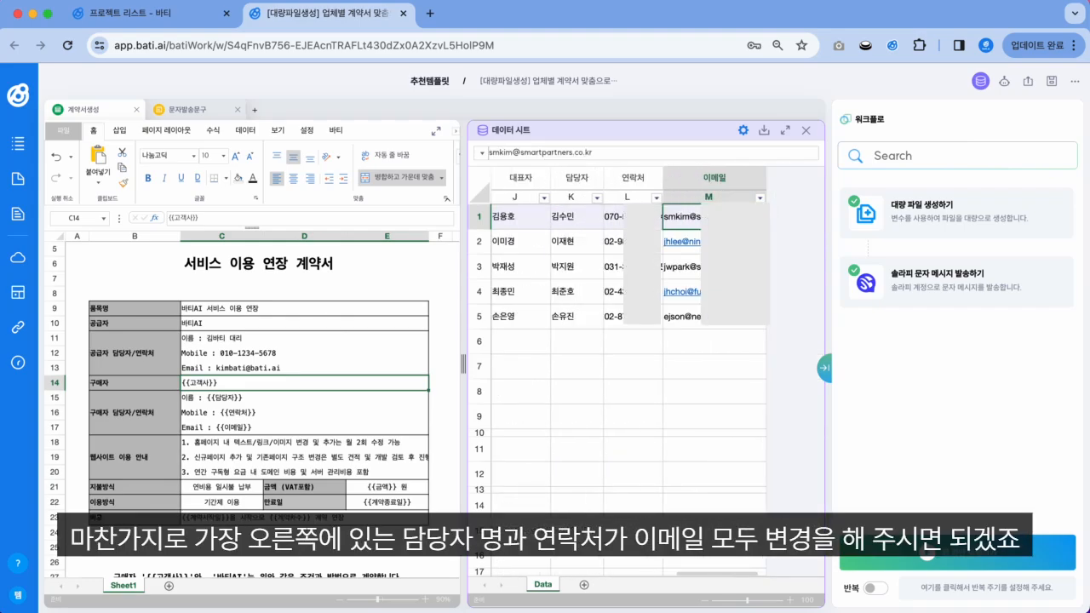
key(Left)
key(Left)
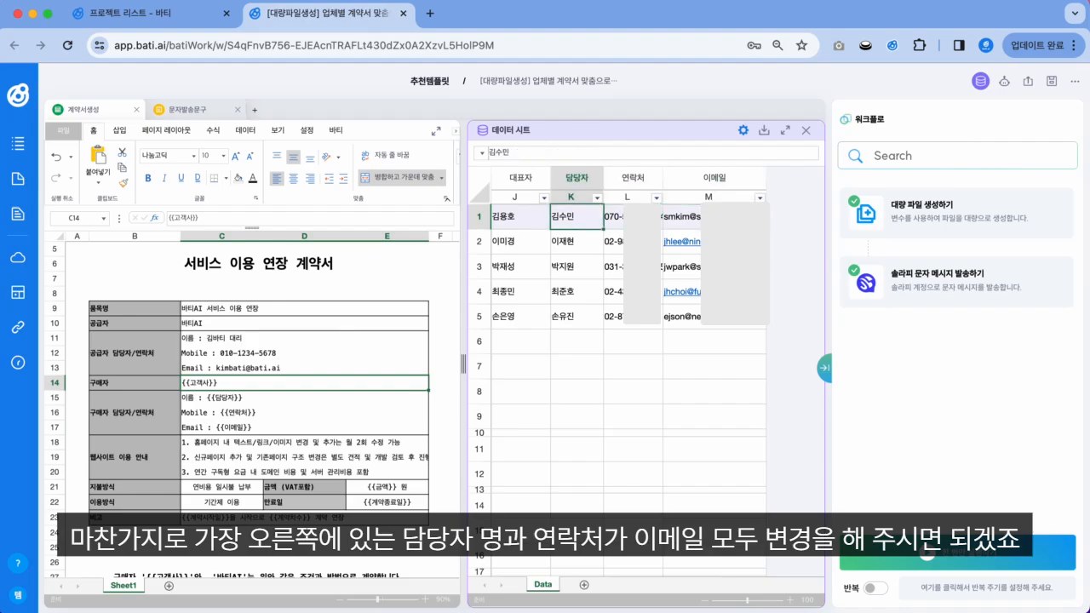
key(Right)
key(Right)
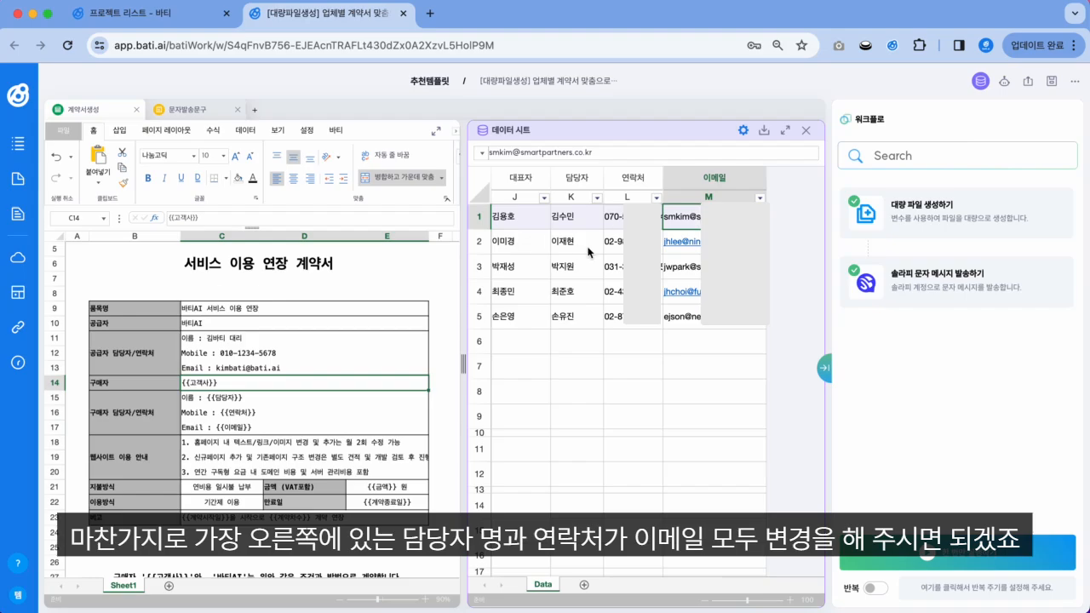
scroll(590, 253, left, 10)
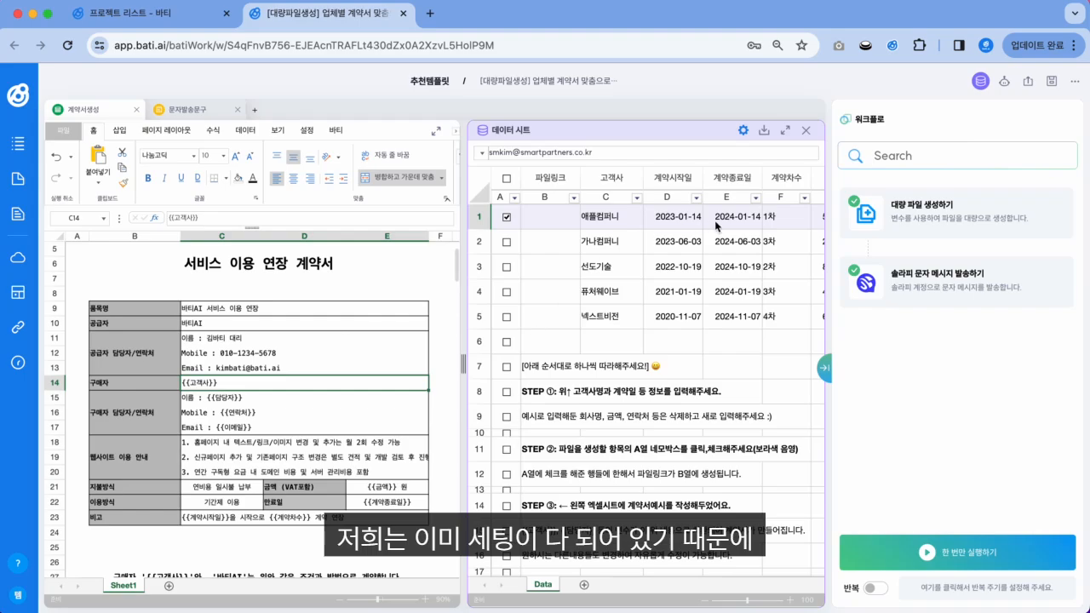
click(633, 220)
key(Right)
key(Right)
key(Right)
key(Right)
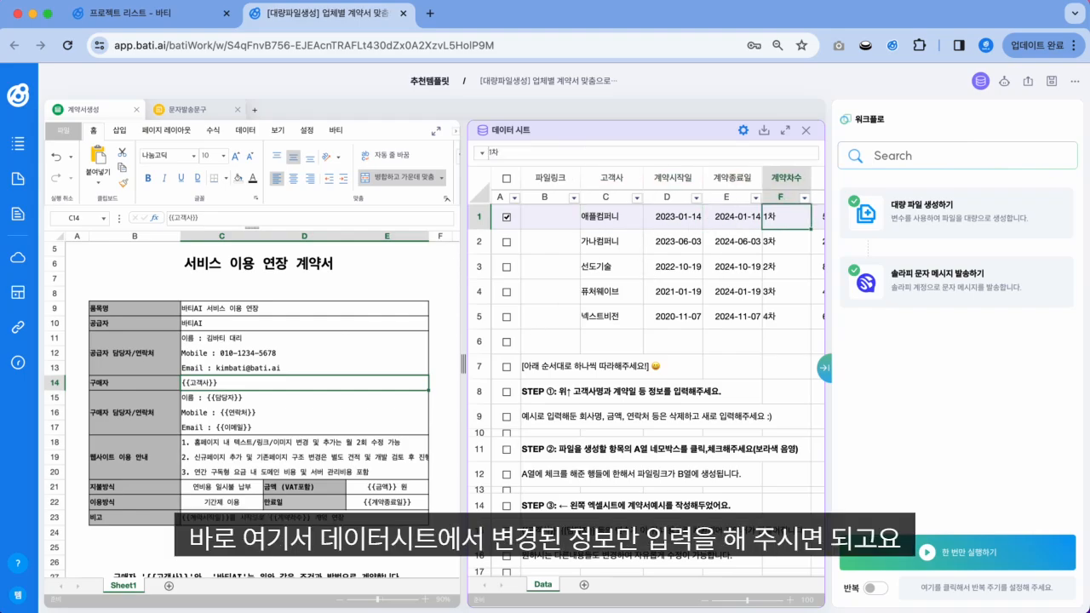
key(Left)
key(Left)
key(Left)
key(Left)
key(Left)
key(Left)
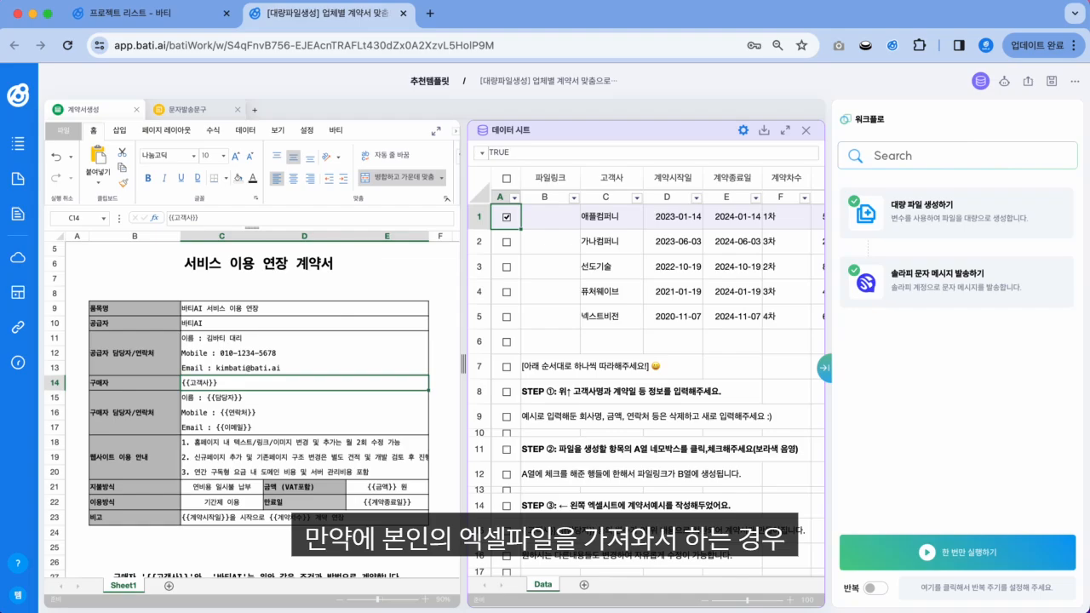
Step: Enter the {{추가}} placeholder in the empty cell C8 above the contract table
click(256, 293)
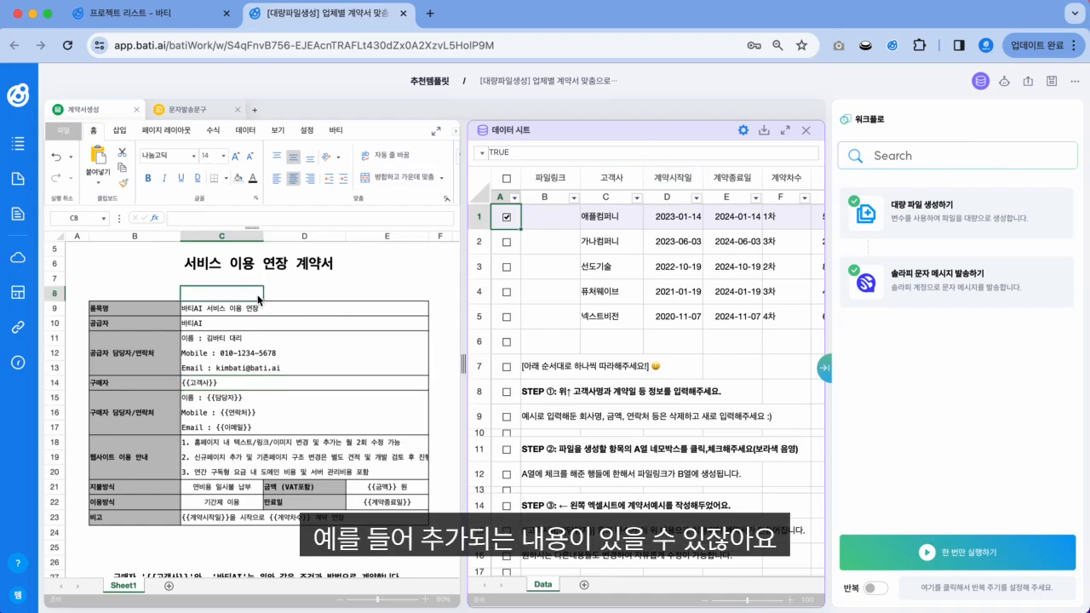
text(추가)
key(Return)
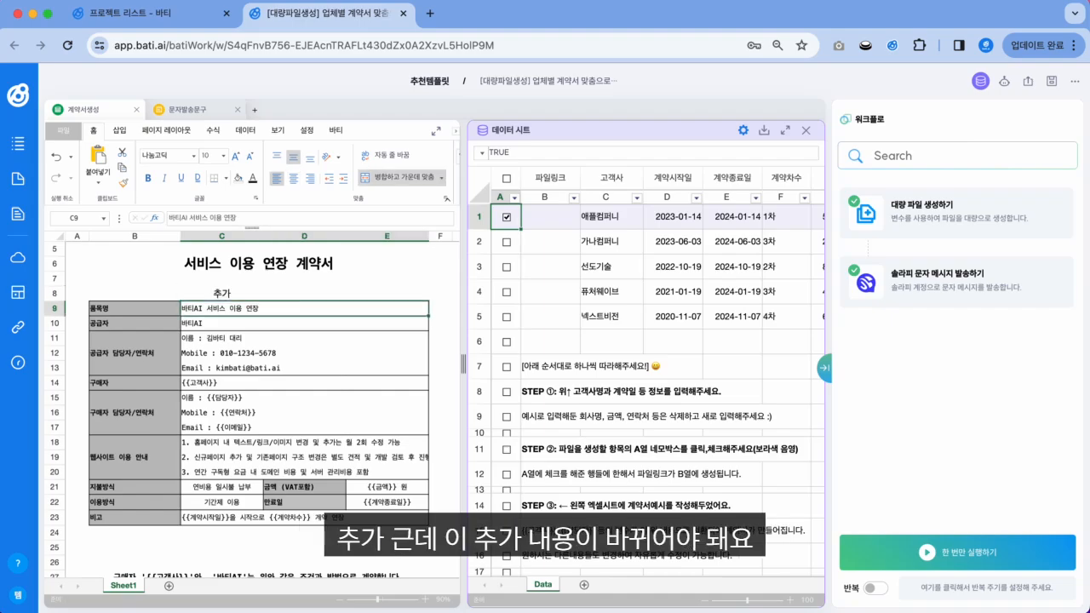
click(254, 293)
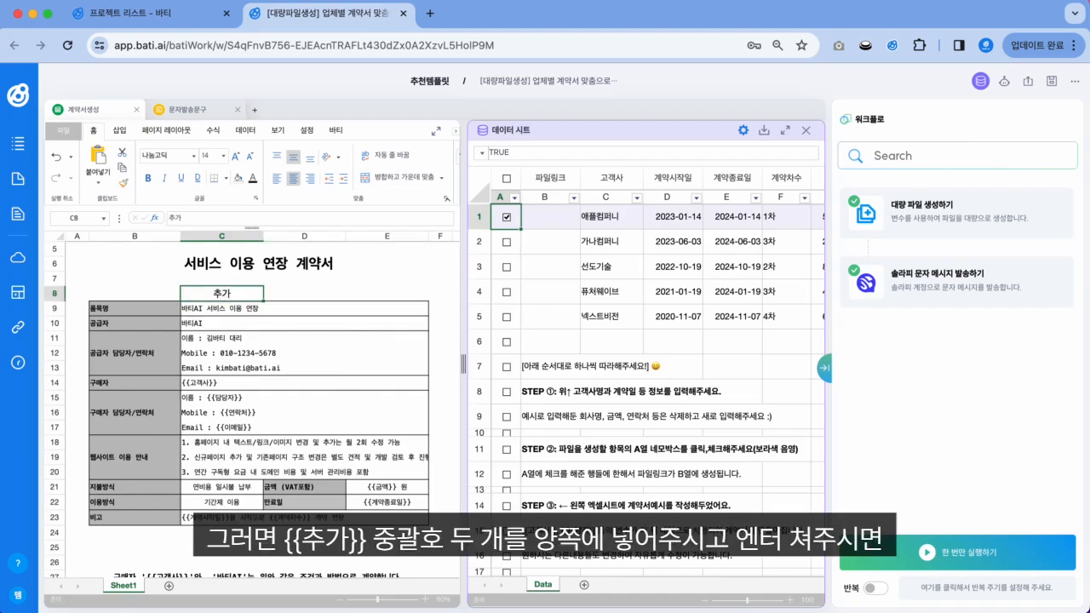
text({{추가)
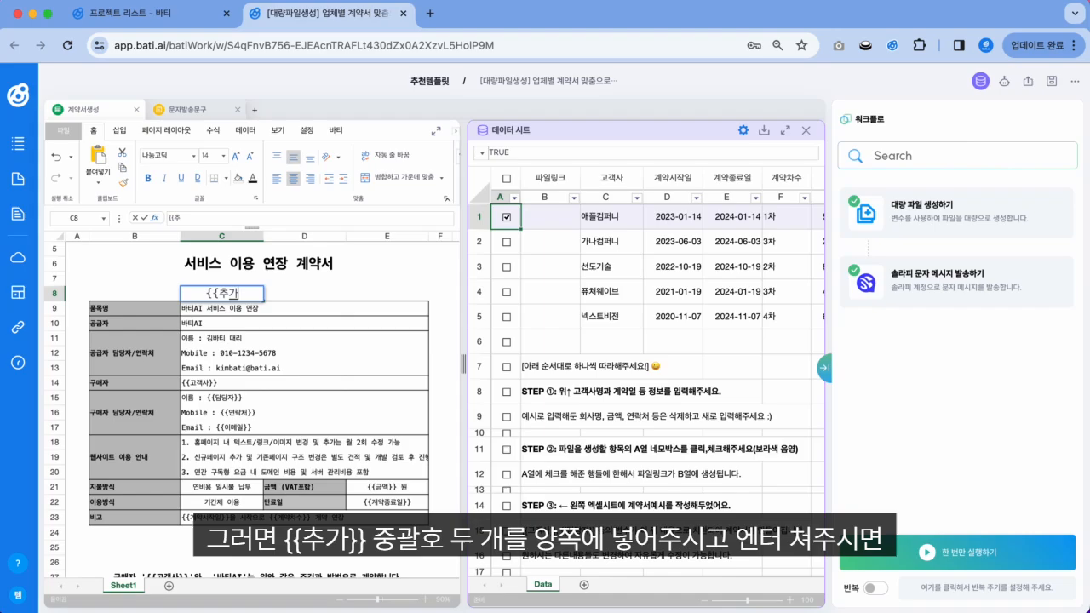
text(}})
key(Return)
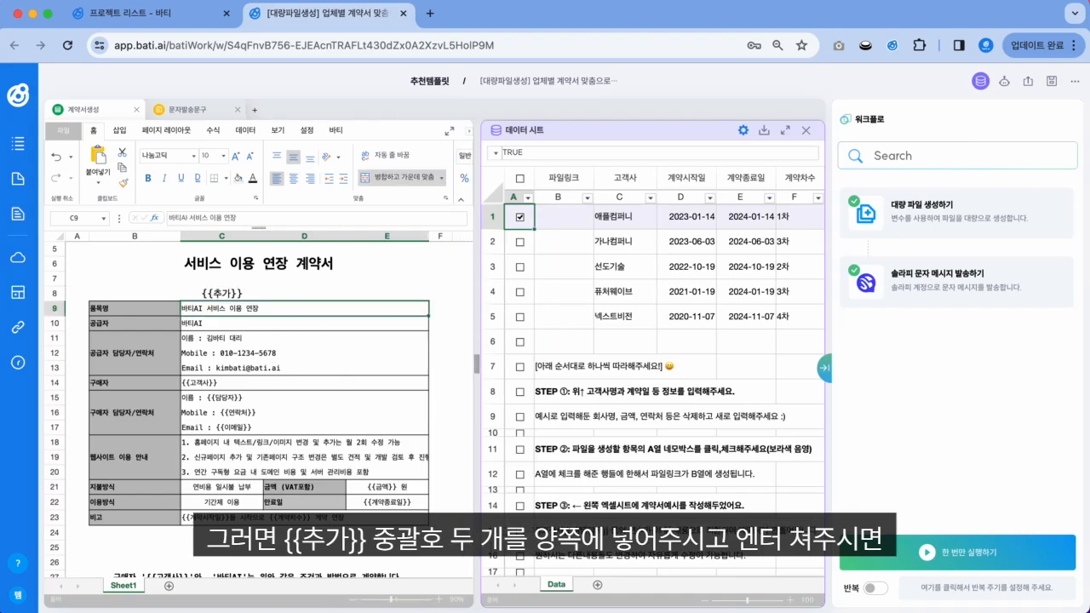
Step: Fill the 추가 column with 추가1, 추가2 and 추가3 for the first three companies
click(626, 223)
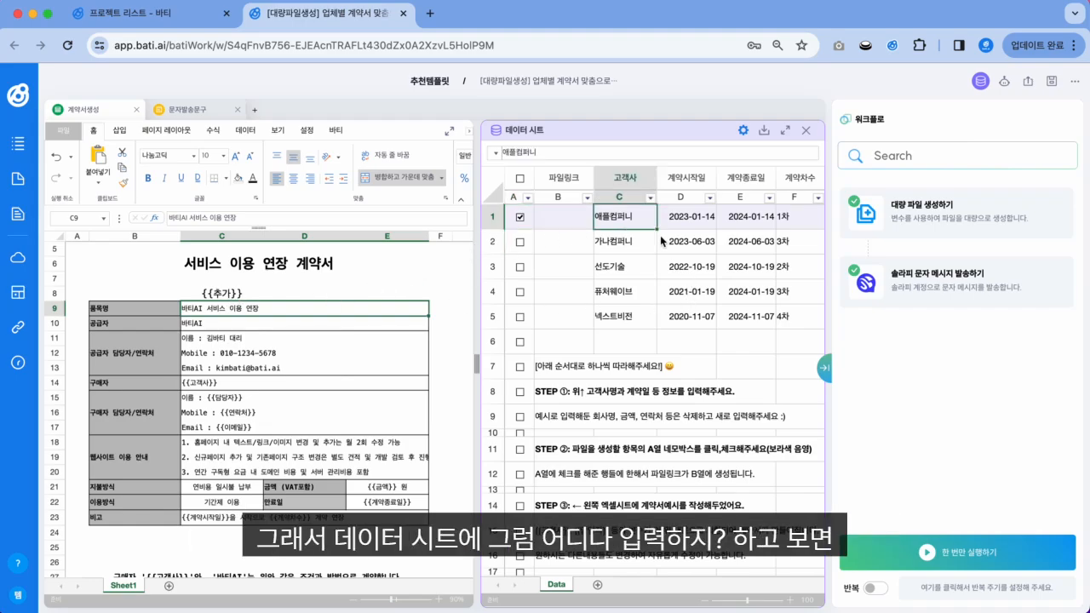
key(Right)
key(Right)
key(Right)
key(Right)
key(Right)
key(Right)
key(Right)
key(Right)
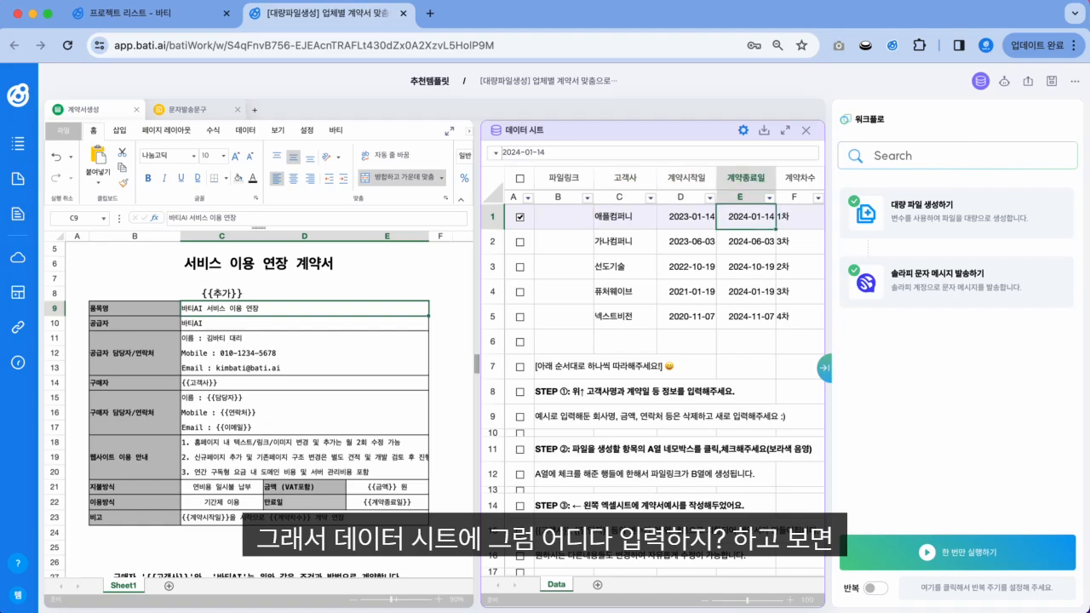
key(Right)
key(Right)
key(Right)
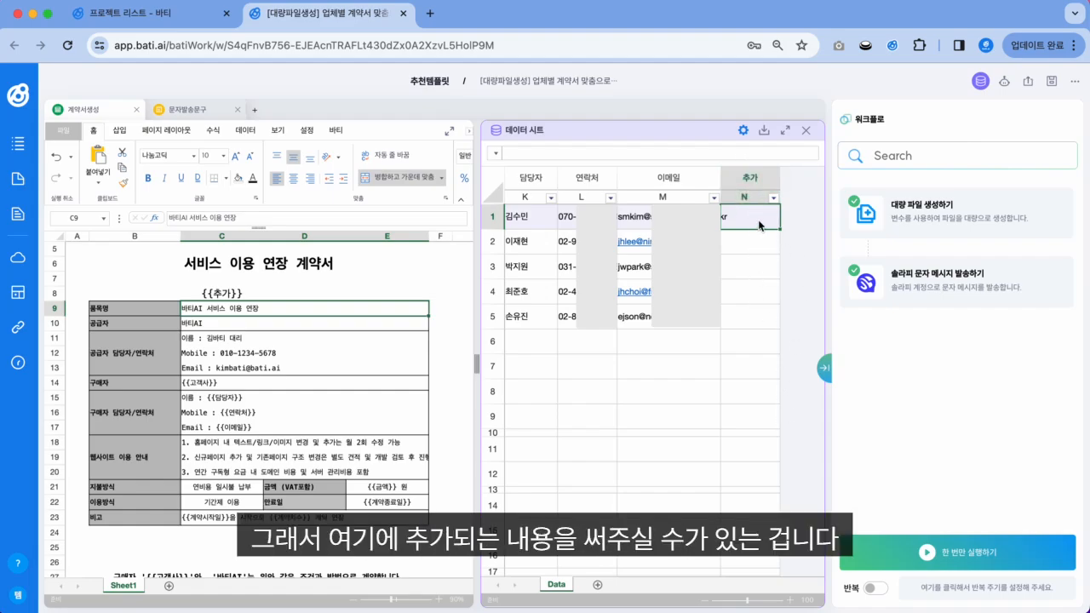
text(추가1)
key(Return)
text(추가)
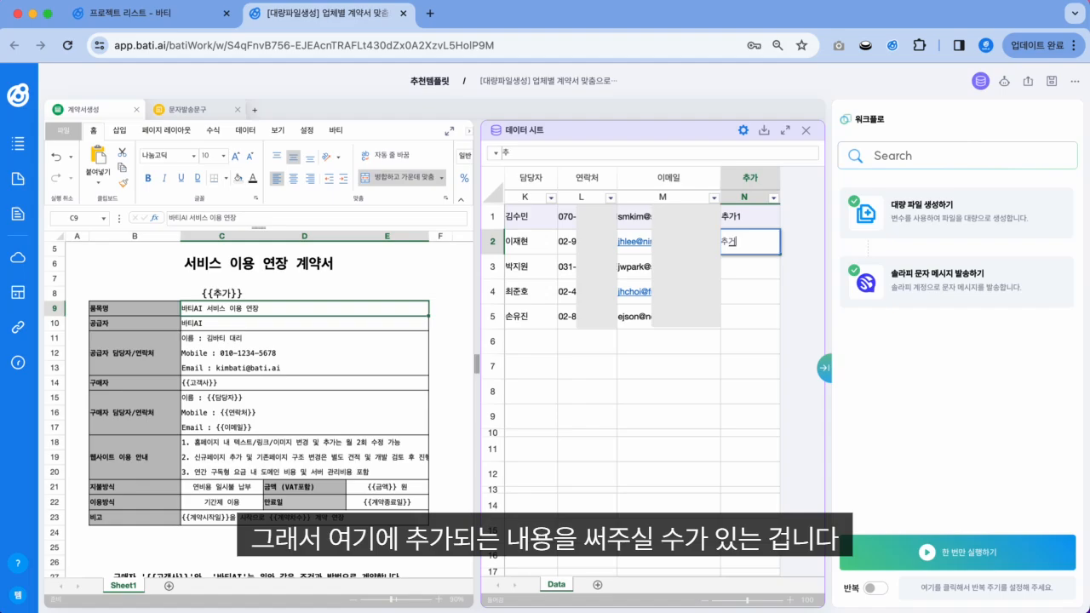
text(2)
key(Return)
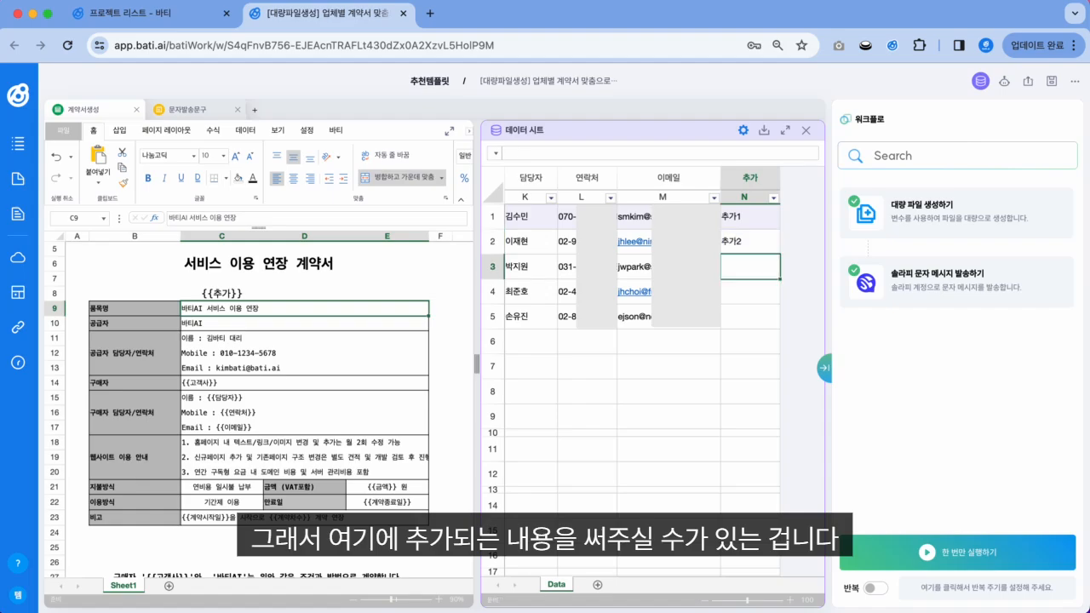
text(추가3)
key(Return)
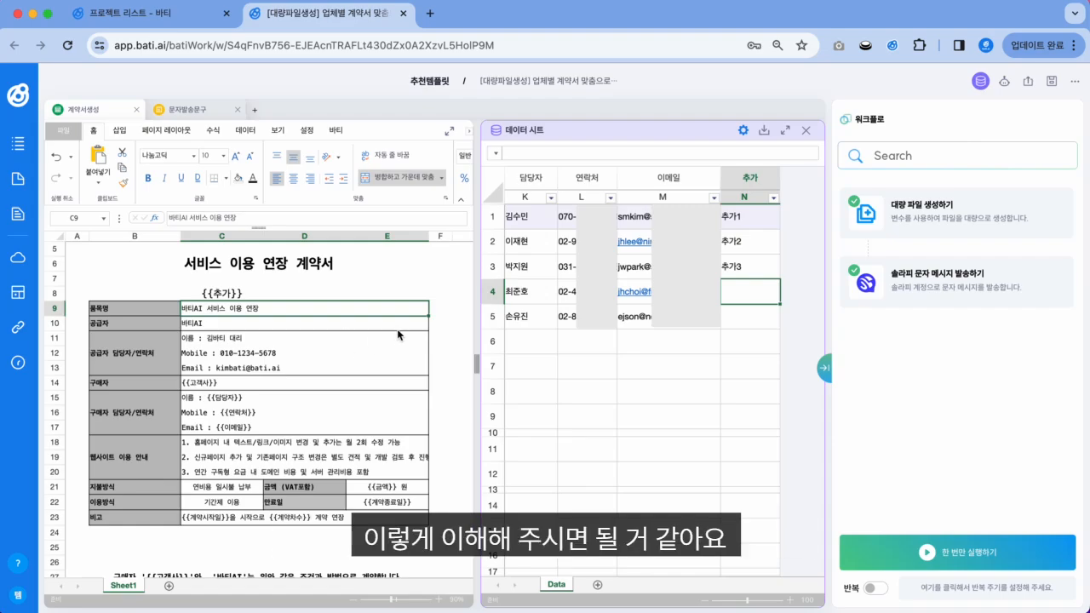
Step: Change N1 to 추가-애플 and N2 to 추가-가나
click(226, 294)
click(628, 368)
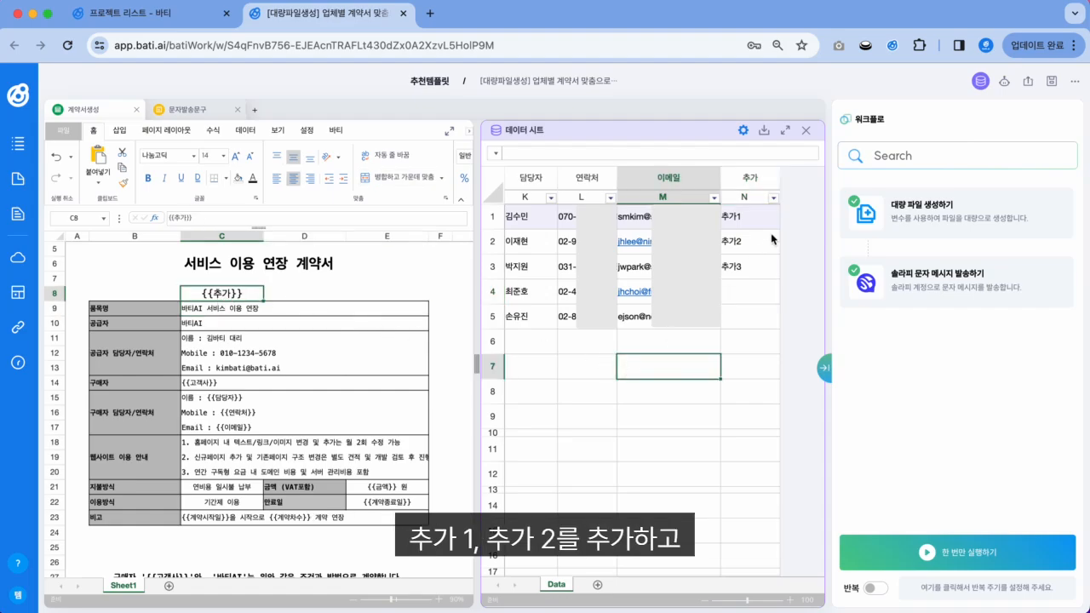
double_click(748, 217)
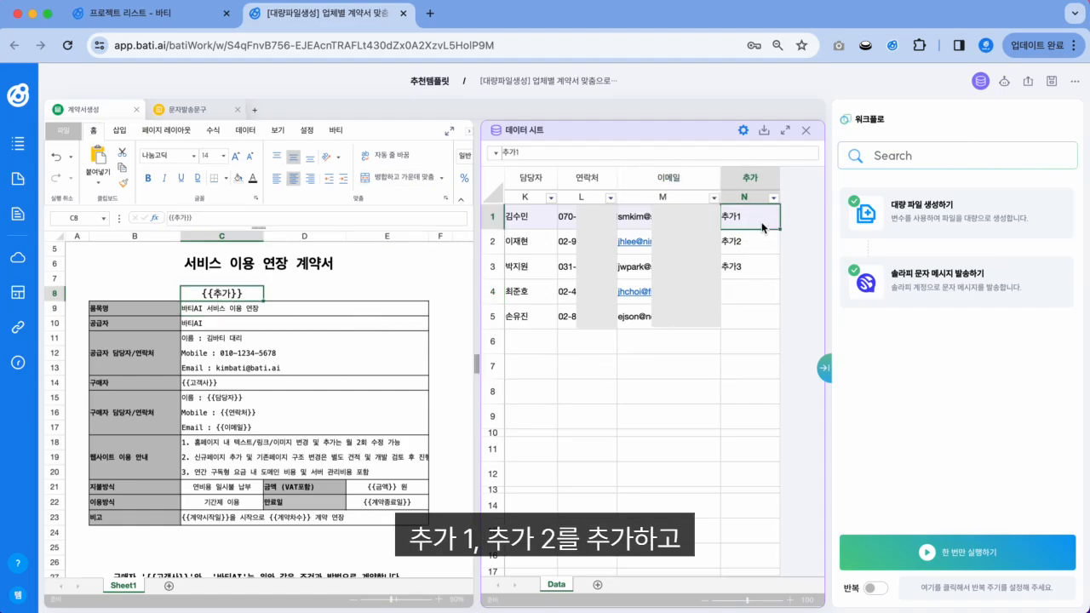
key(BackSpace)
text(-애)
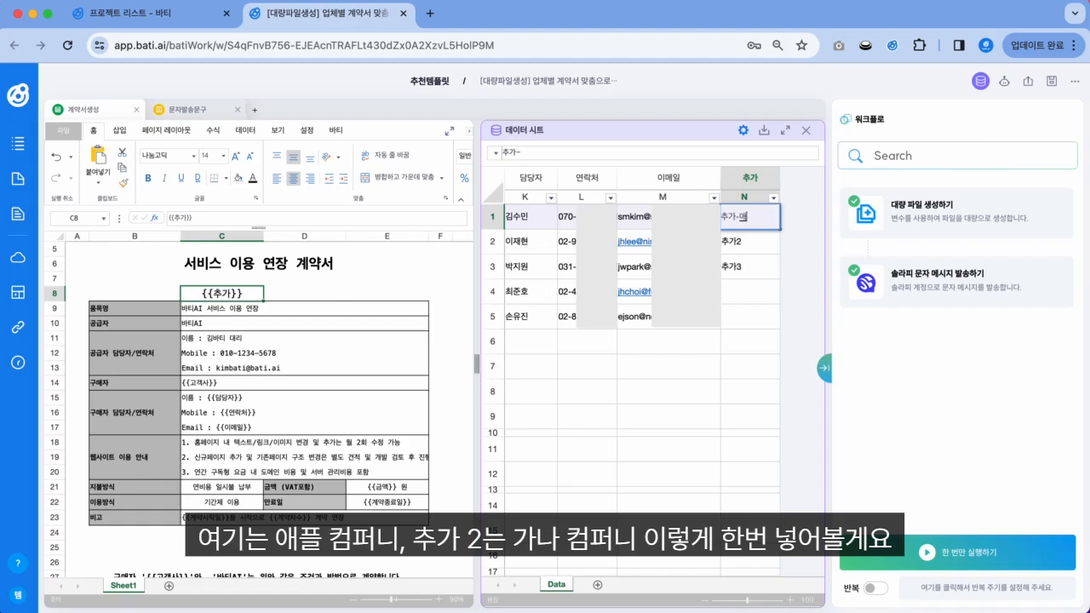
text(플)
key(Return)
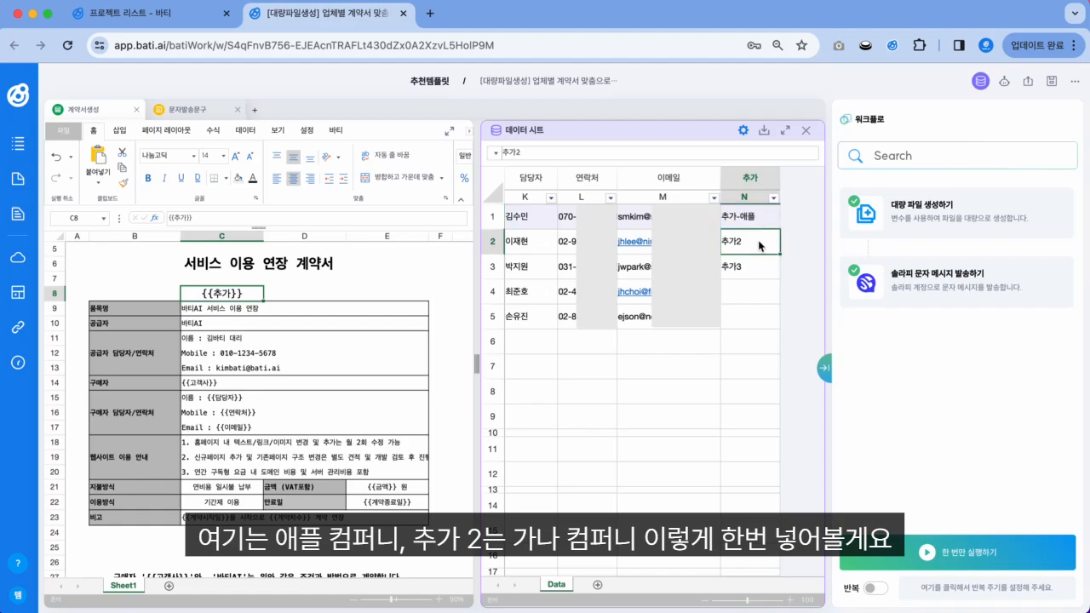
double_click(761, 246)
key(BackSpace)
text(-)
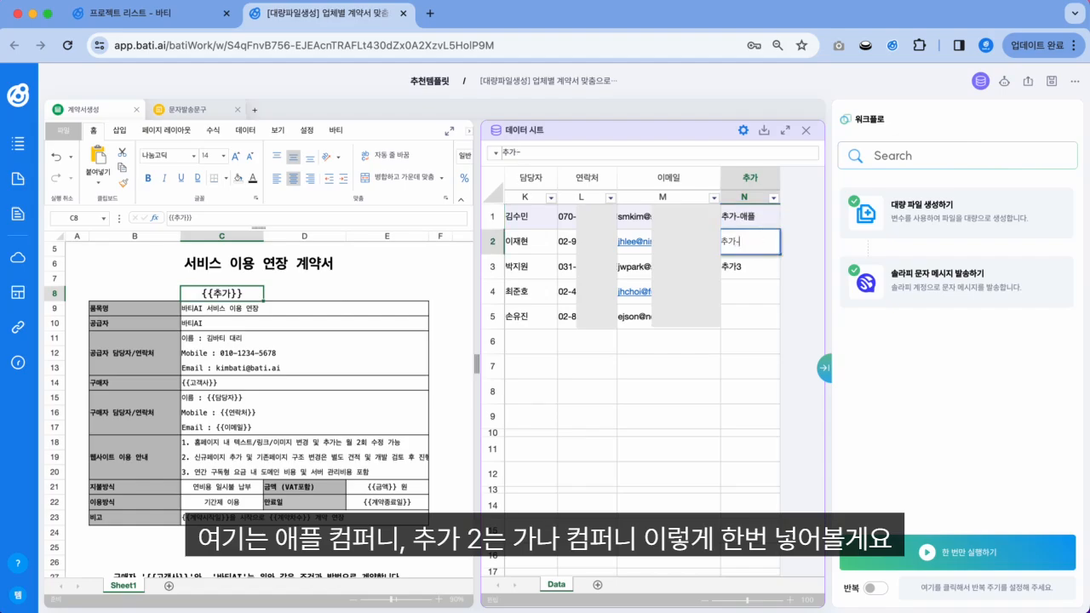
text(가나)
key(Return)
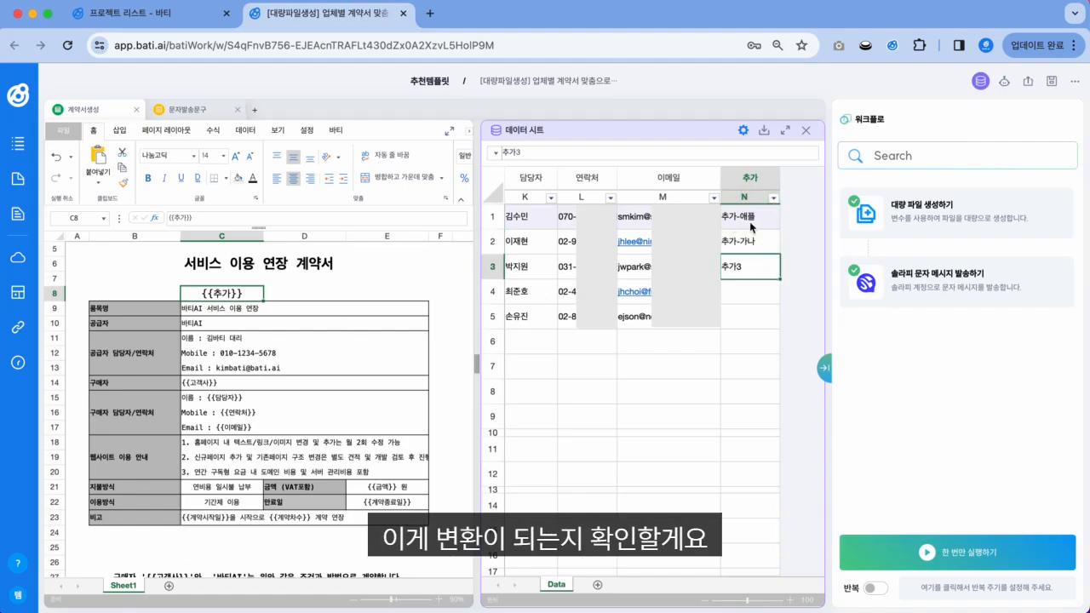
Step: Enter your own mobile number as the first company's 연락처 and paste it into the second's
scroll(738, 243, left, 10)
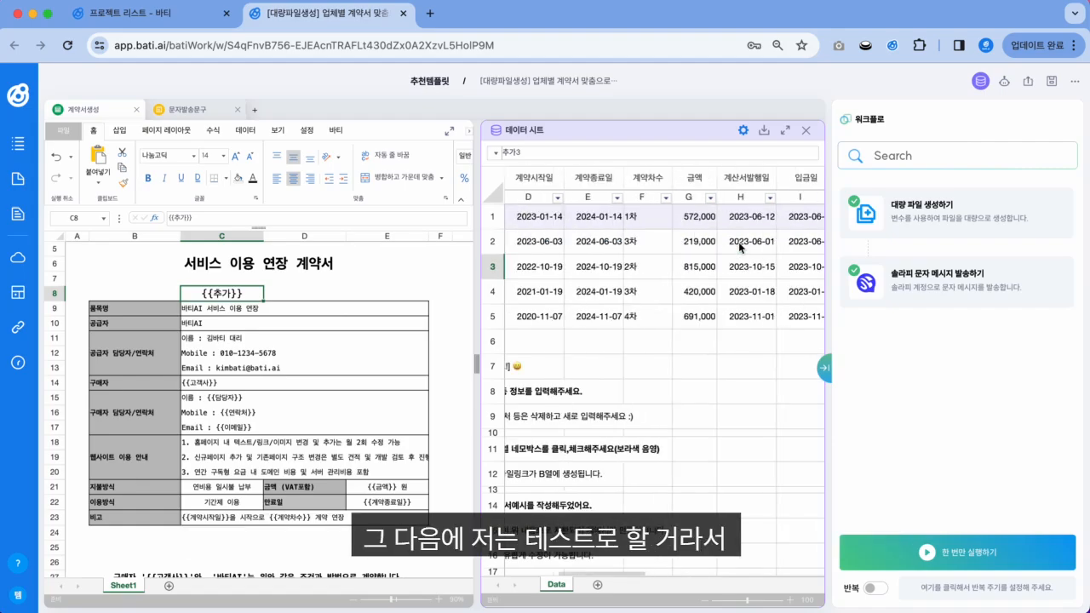
scroll(738, 244, right, 10)
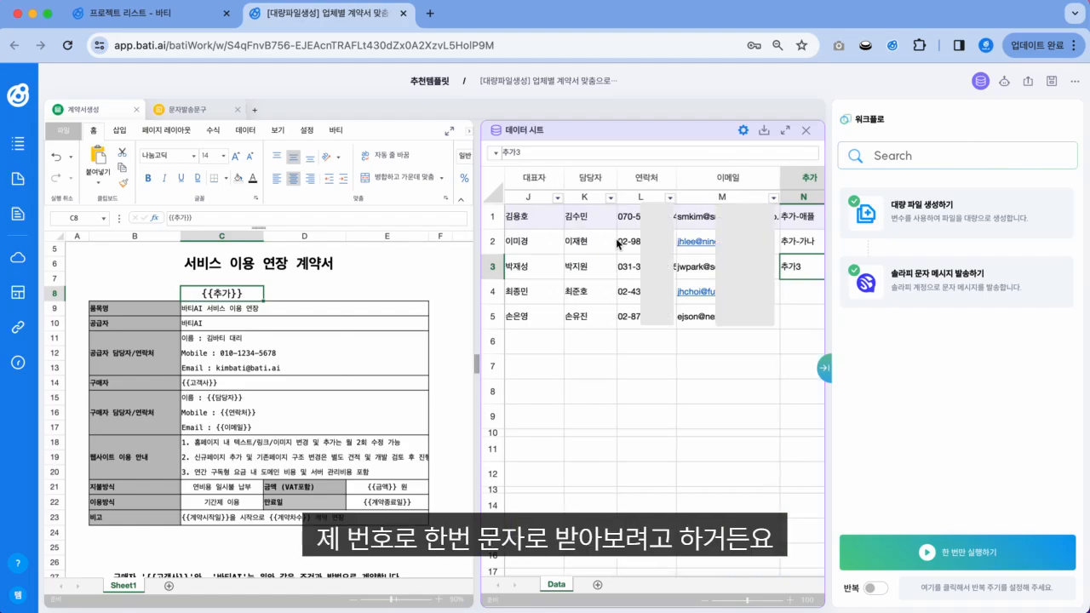
scroll(618, 245, left, 2)
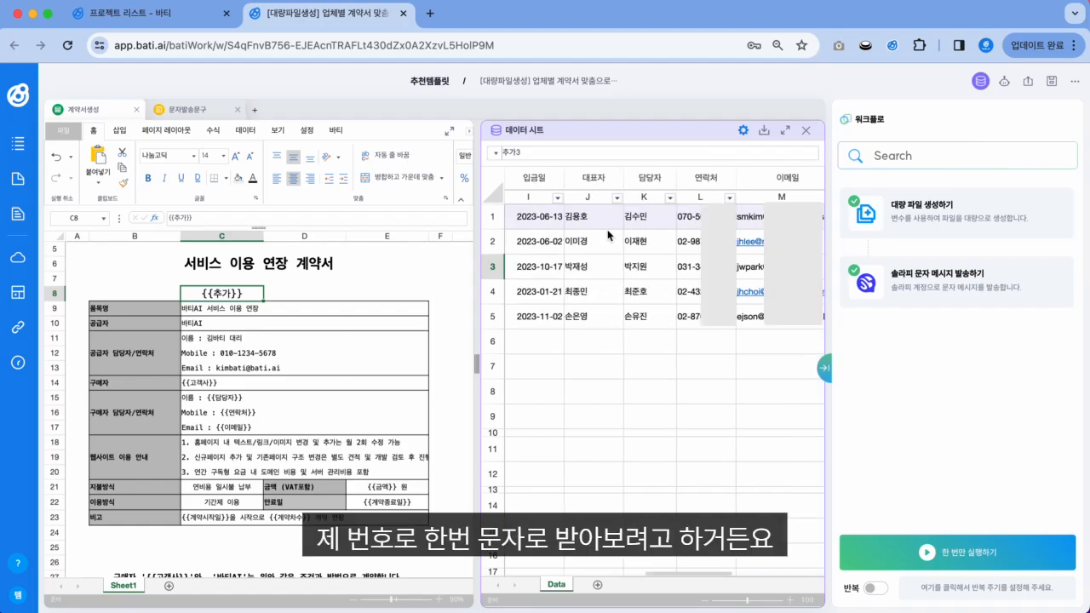
click(714, 217)
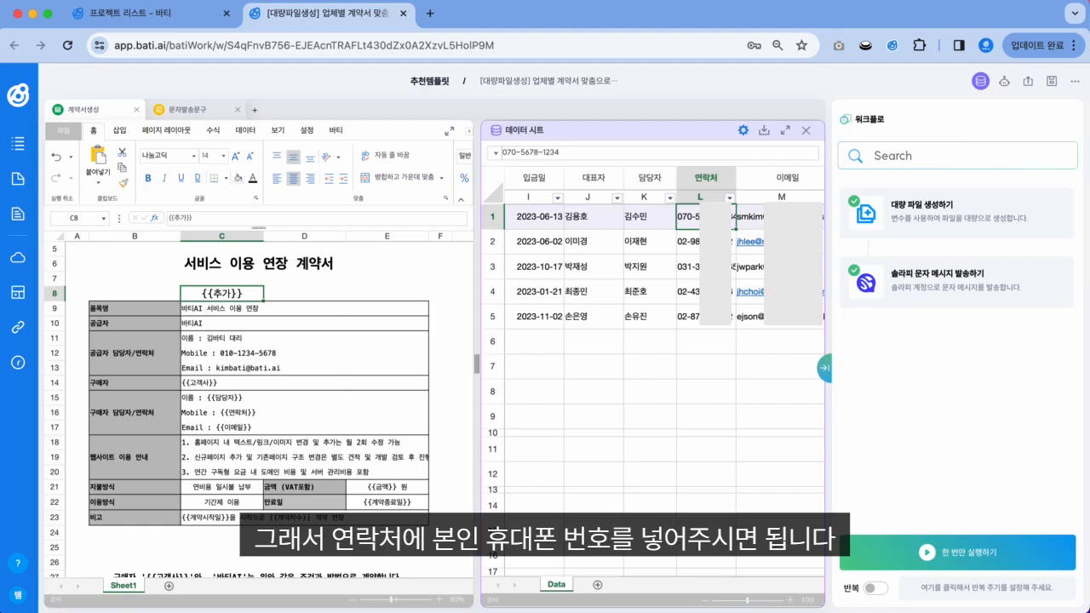
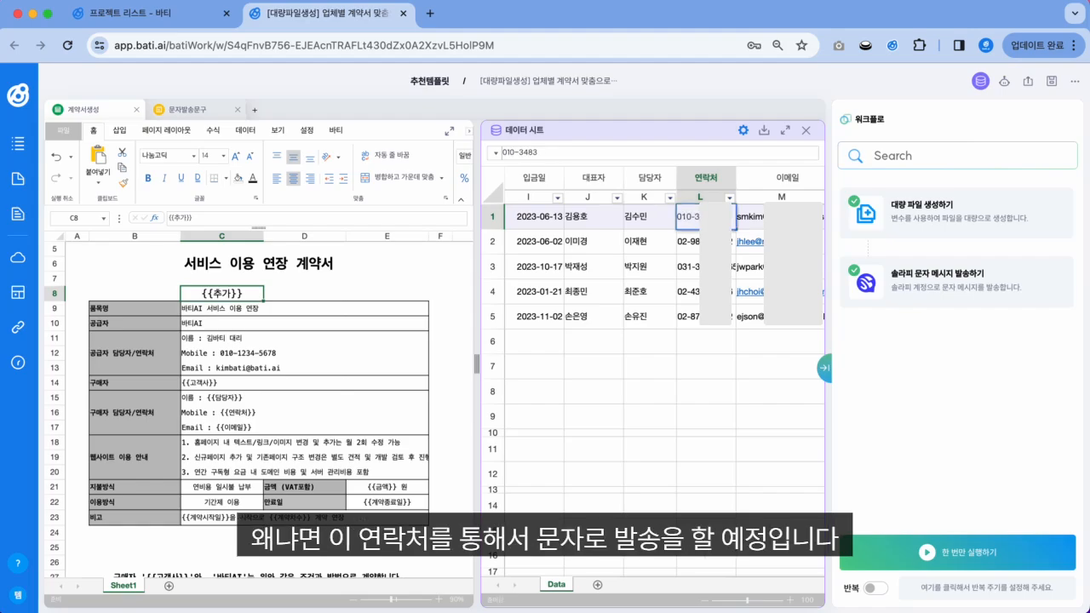
key(Return)
click(692, 216)
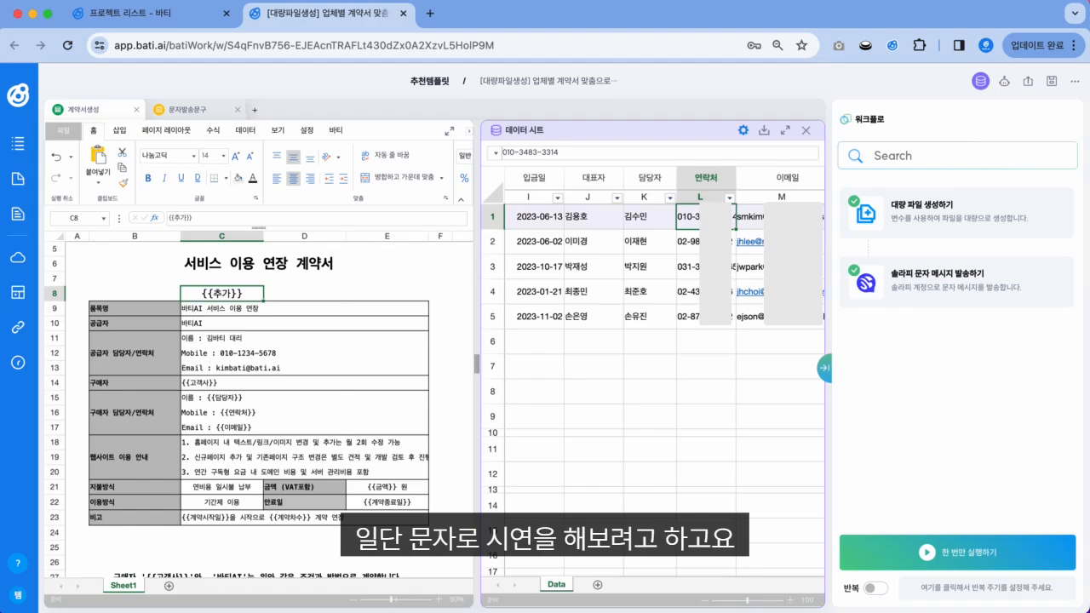
key(super+c)
key(Down)
key(super+v)
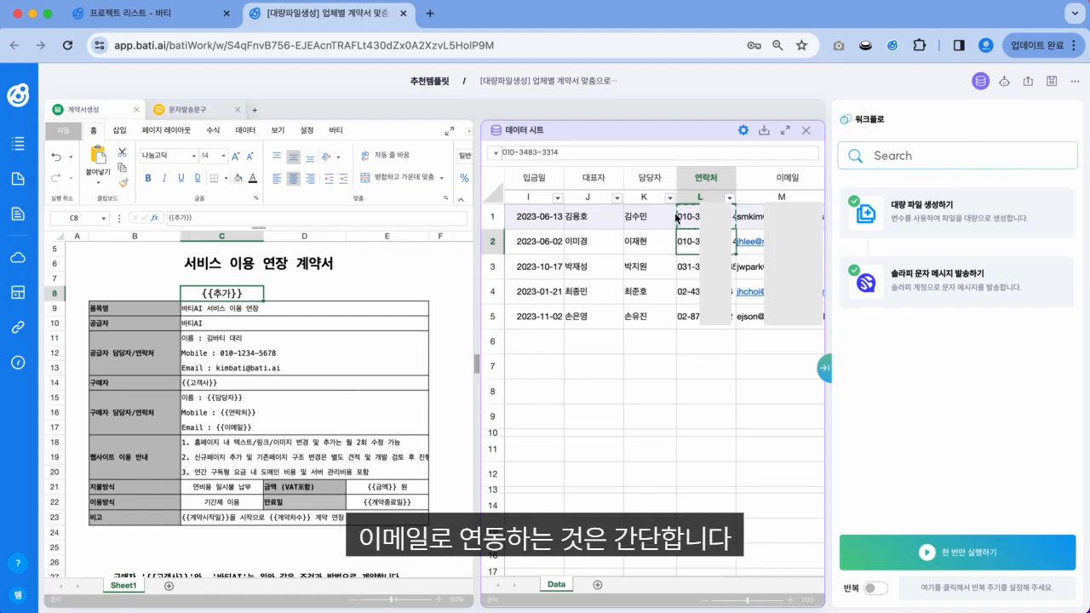
click(687, 272)
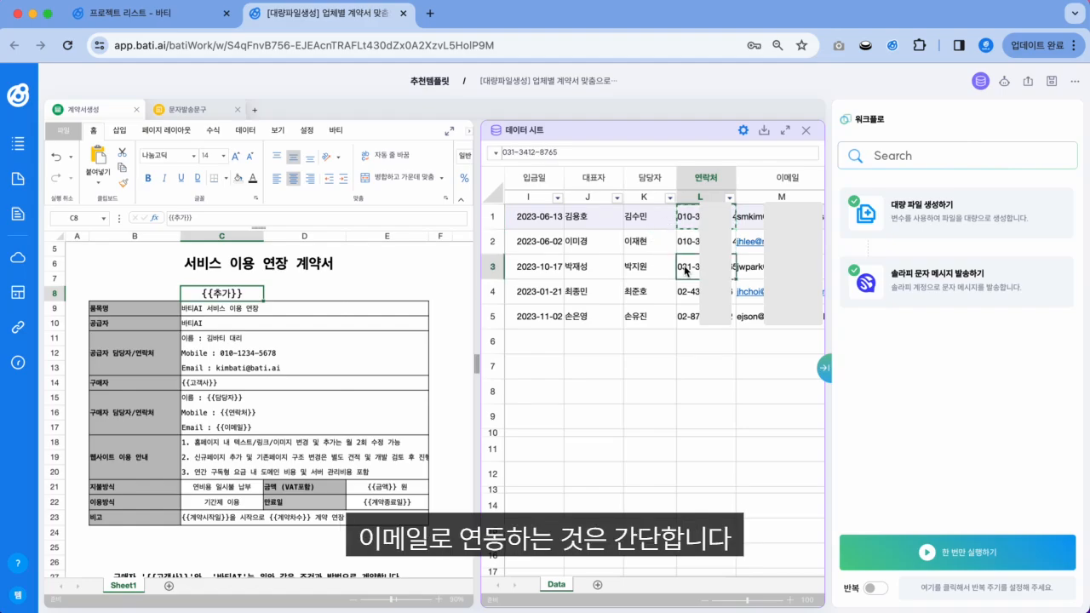
click(912, 158)
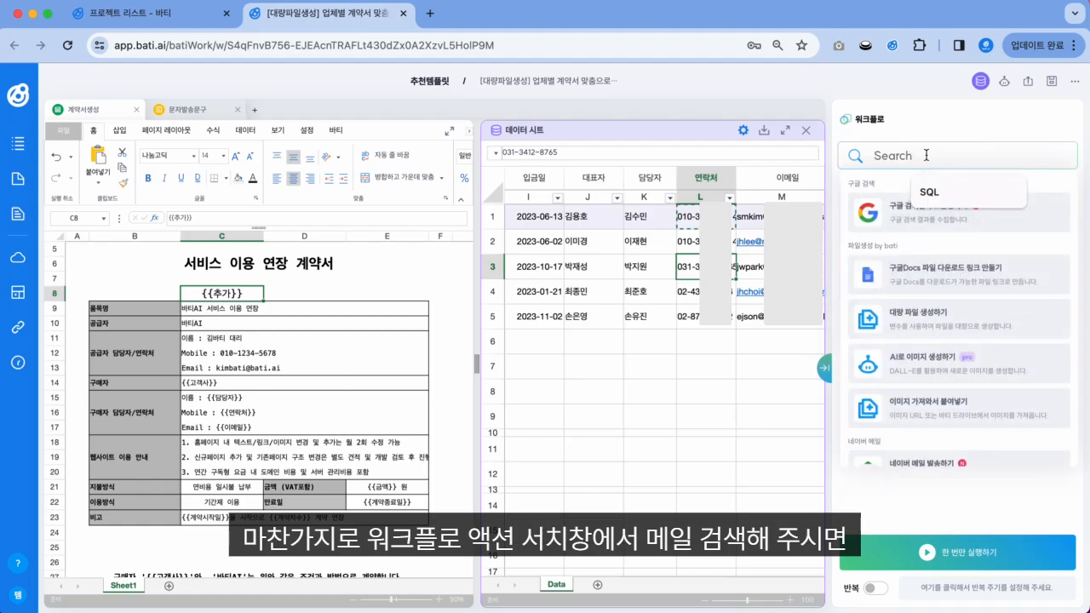
text(메일)
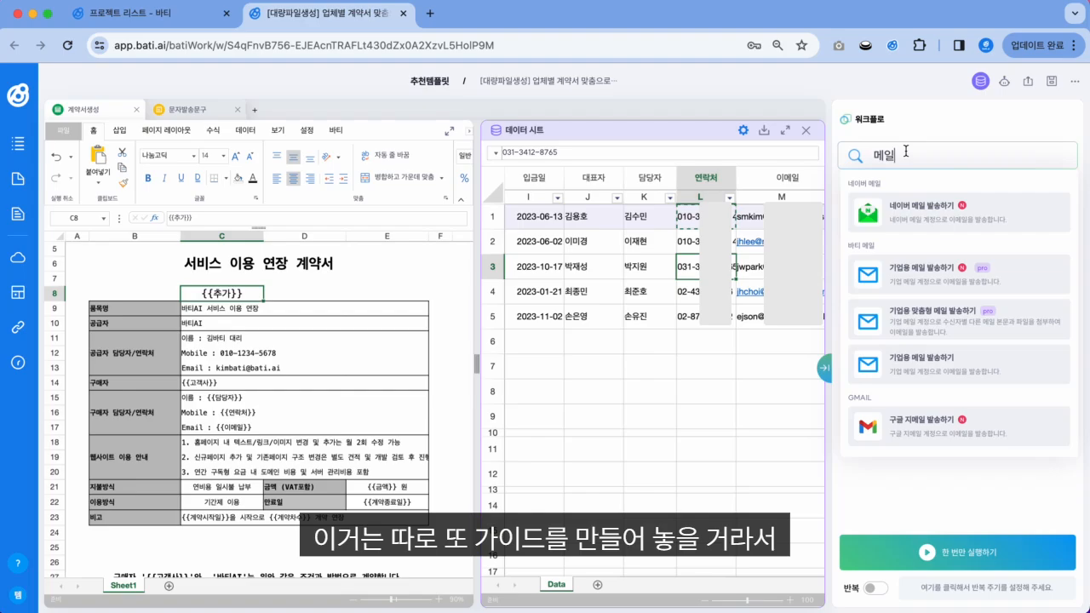
key(BackSpace)
key(BackSpace)
click(933, 116)
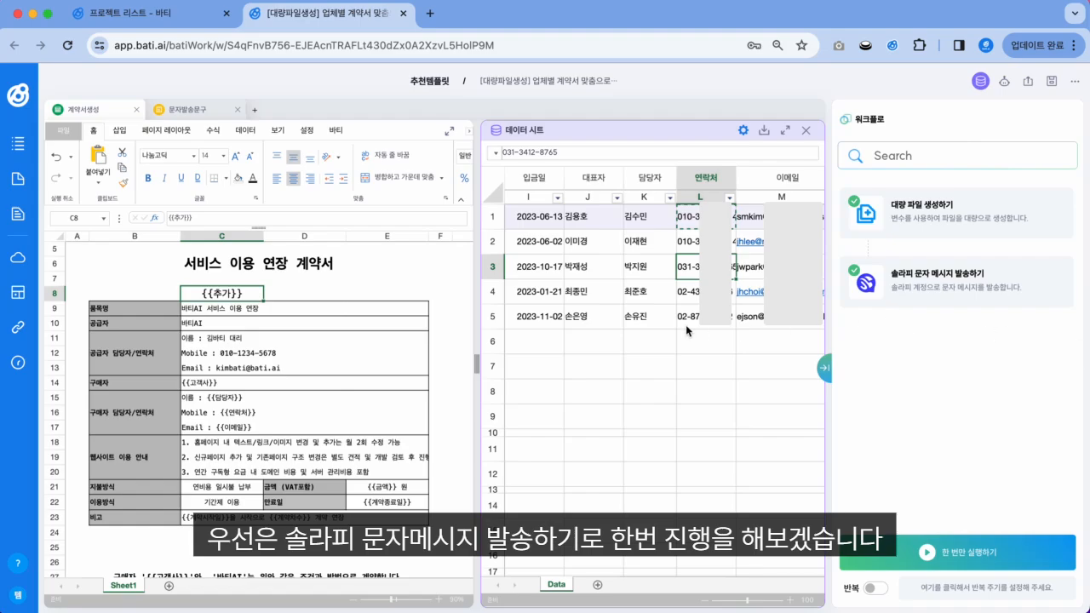
Step: Tick the A2 checkbox so the 가나컴퍼니 row is also marked for generation
key(Up)
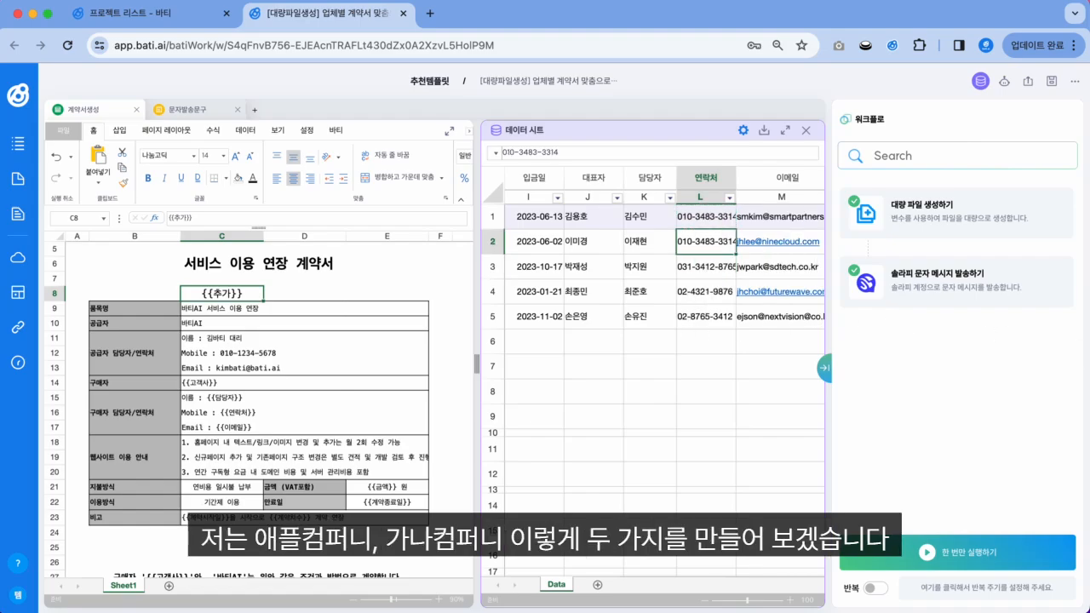
scroll(706, 256, right, 3)
scroll(706, 255, left, 8)
click(520, 242)
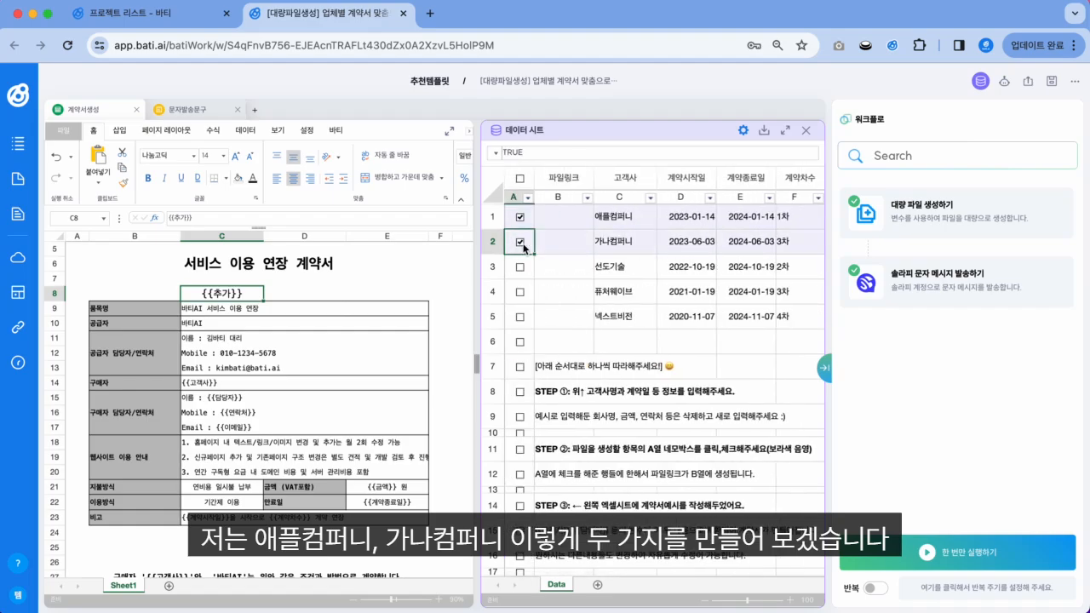
scroll(634, 266, right, 6)
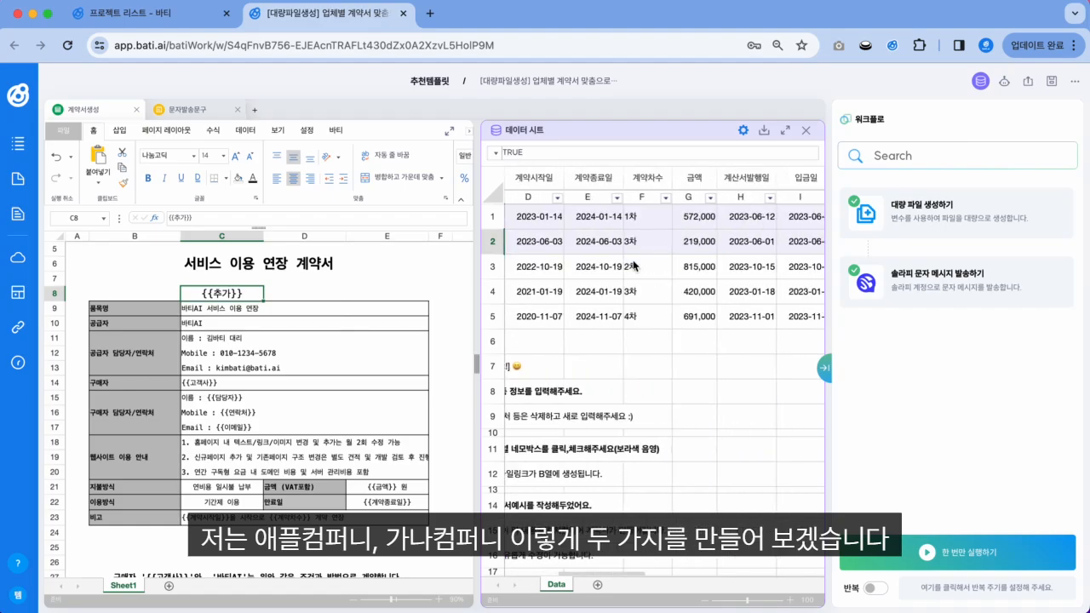
scroll(633, 266, left, 6)
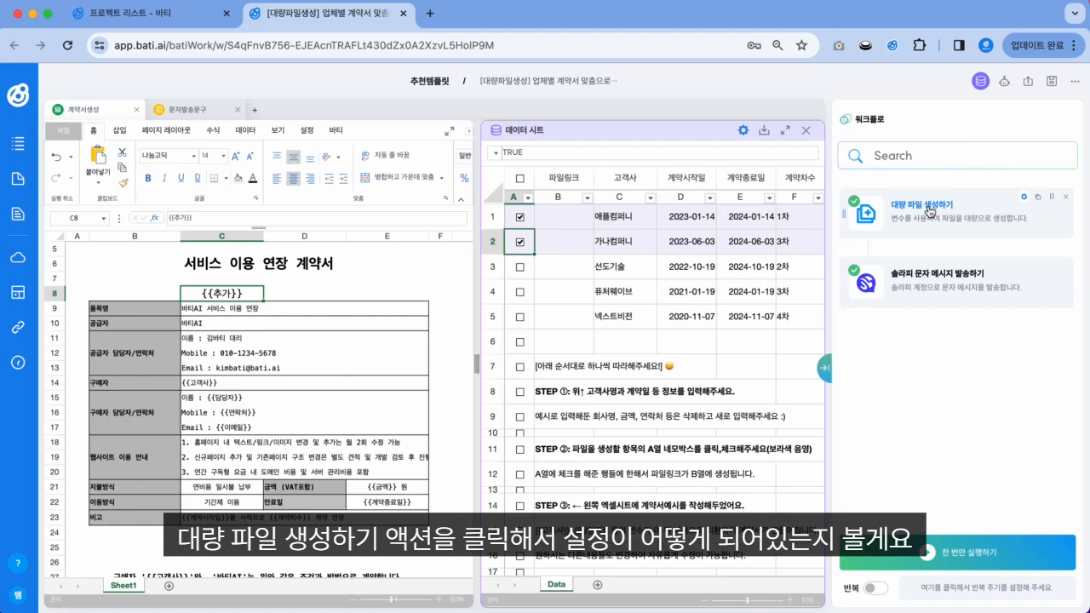
Step: Open the 대량 파일 생성하기 settings and list preview record numbers 1 and 2
click(932, 211)
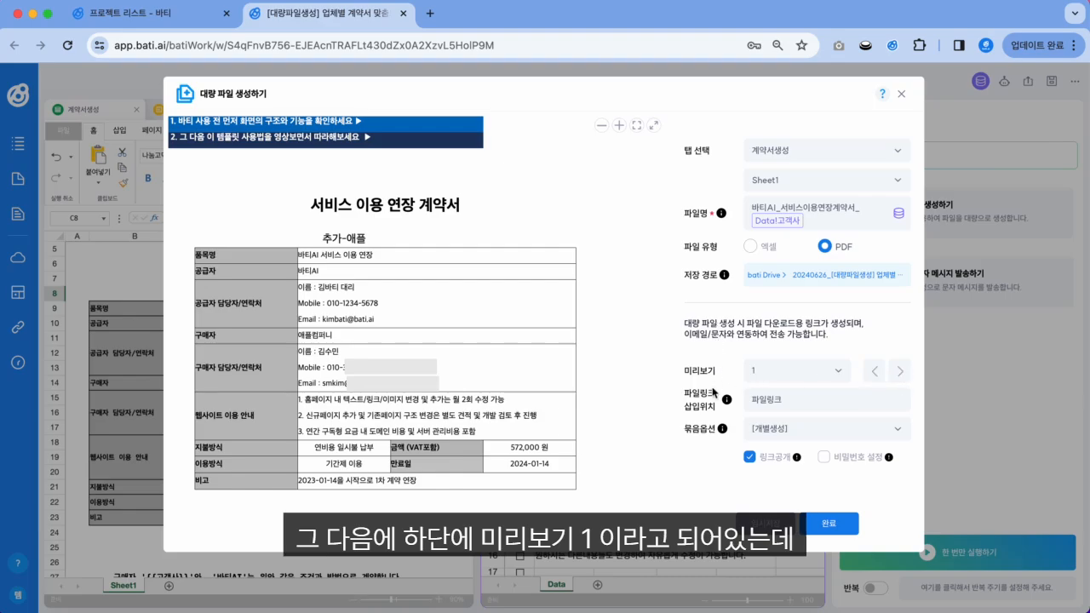
click(839, 375)
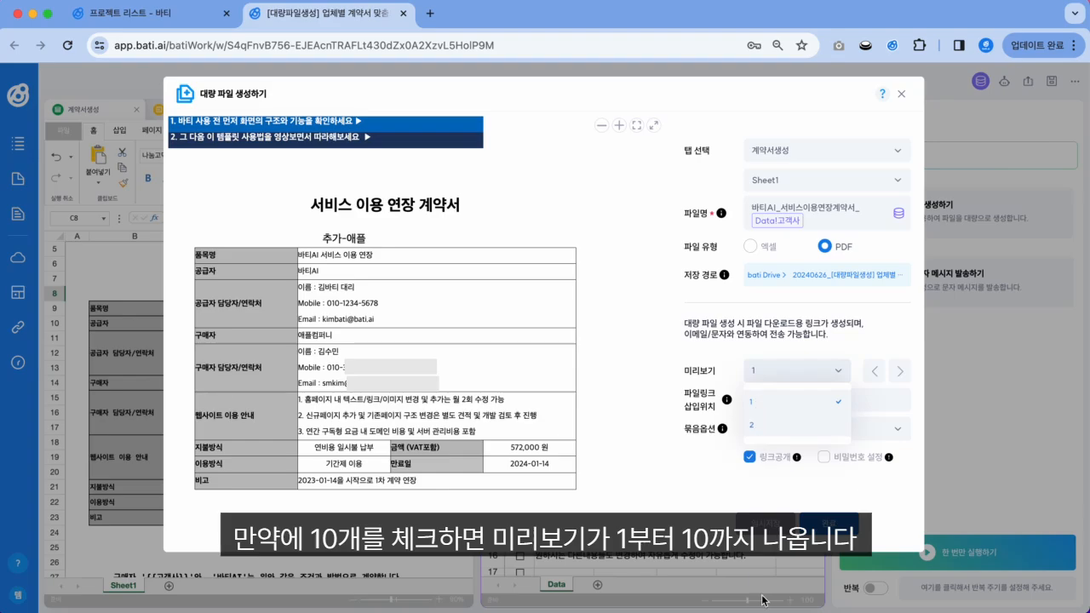
click(844, 375)
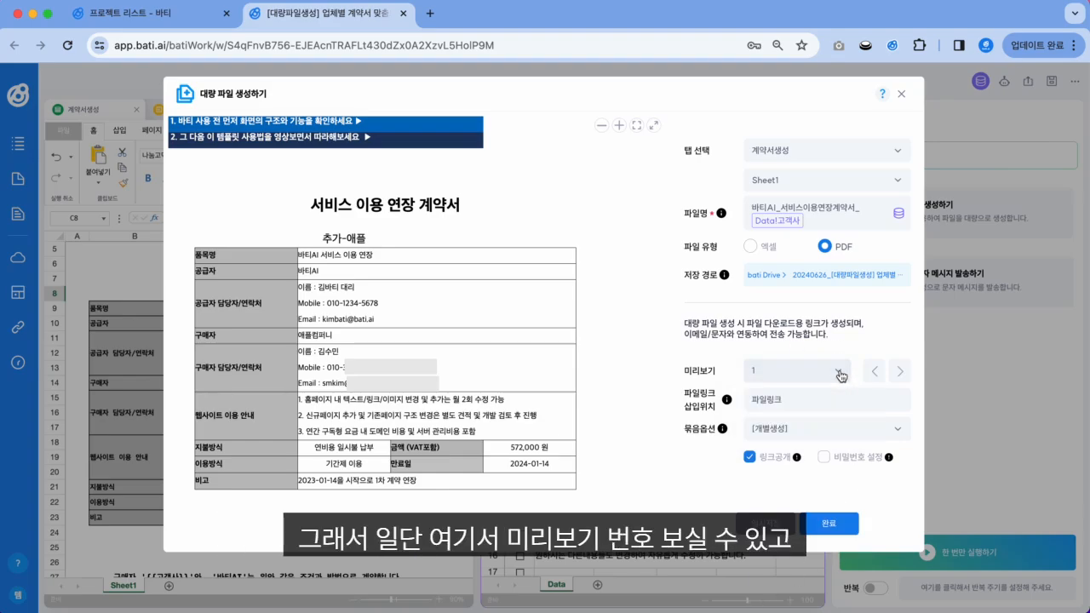
click(899, 372)
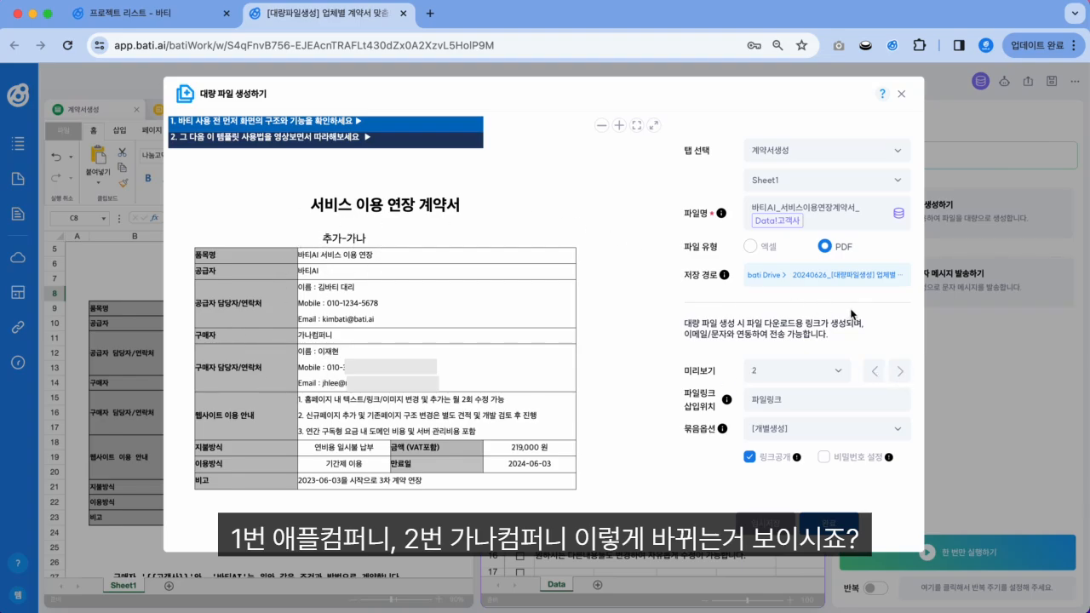
click(870, 372)
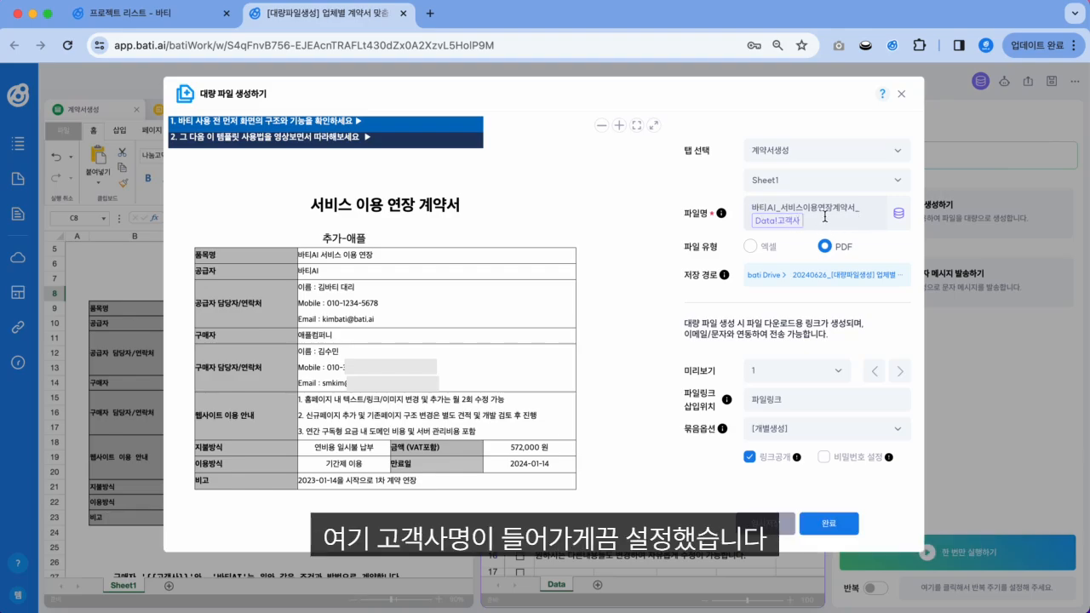
Step: Insert the Data!담당자 field into the PDF file name after Data!고객사
click(899, 214)
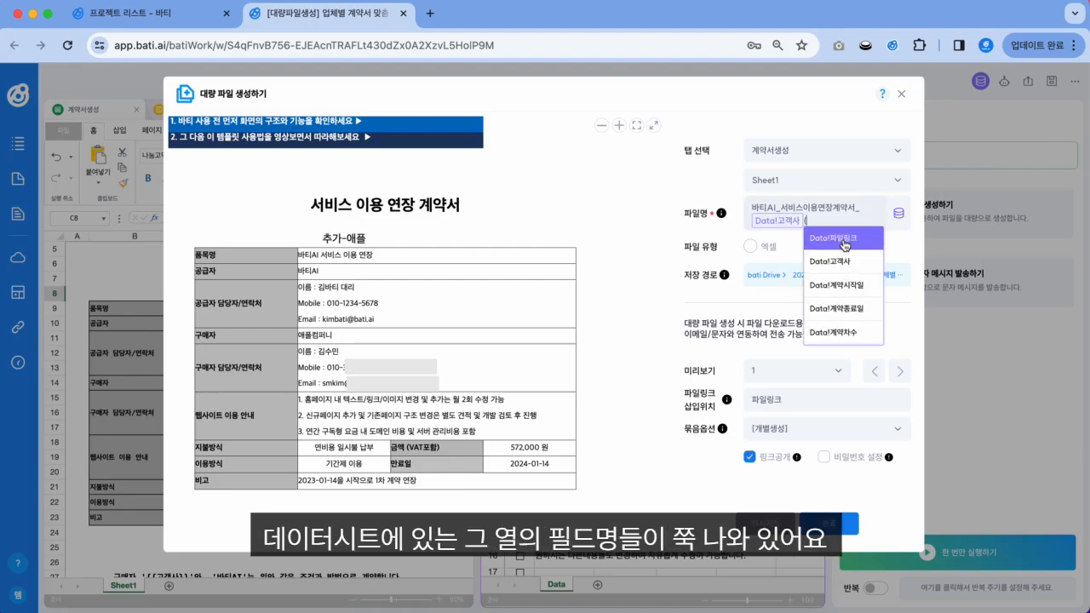
scroll(843, 315, down, 1)
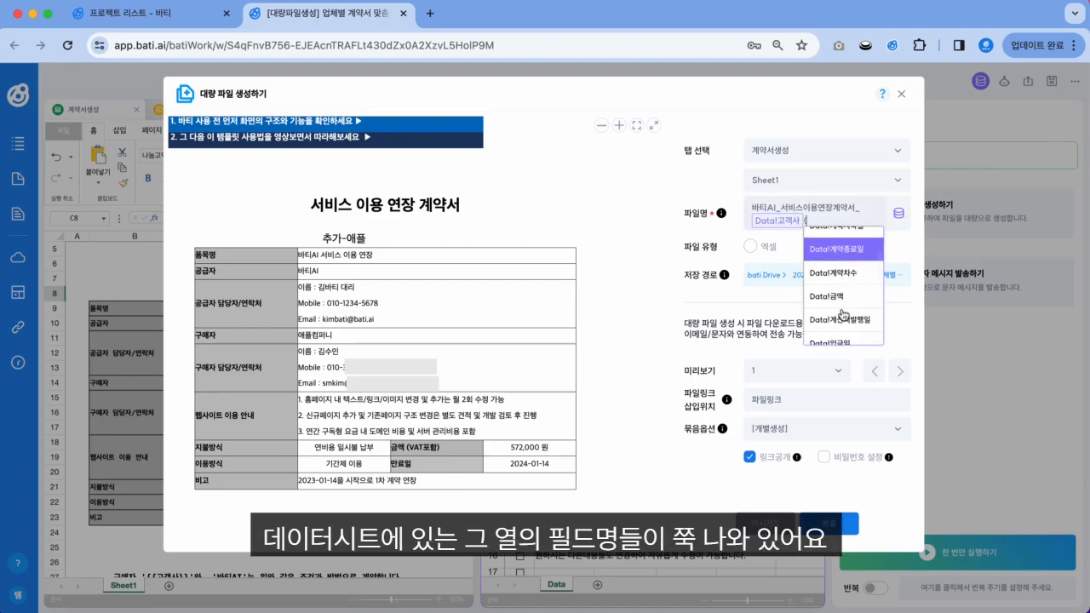
scroll(844, 315, down, 2)
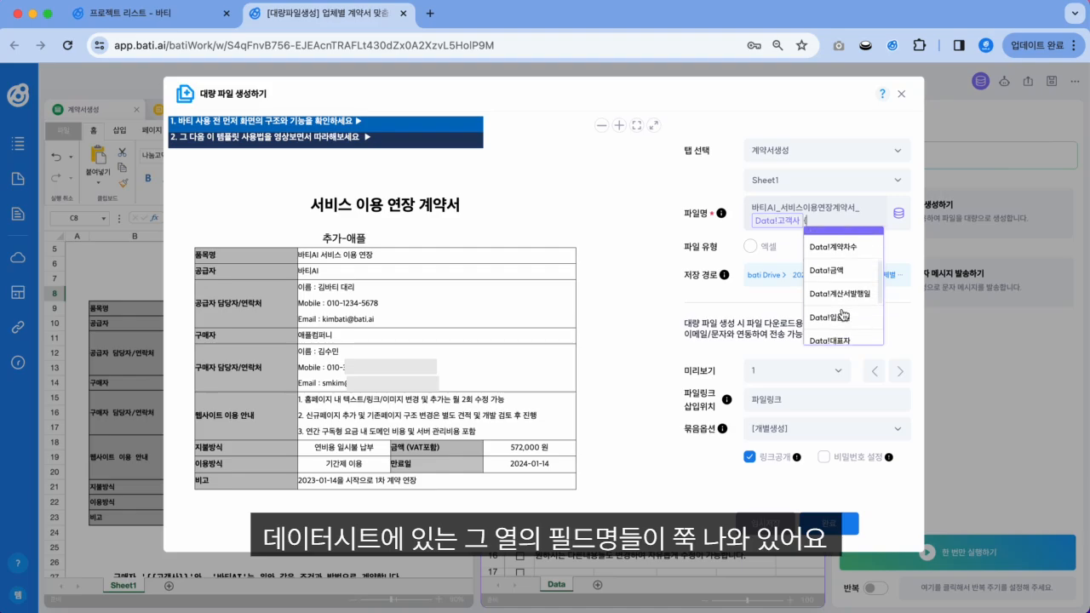
scroll(842, 316, up, 3)
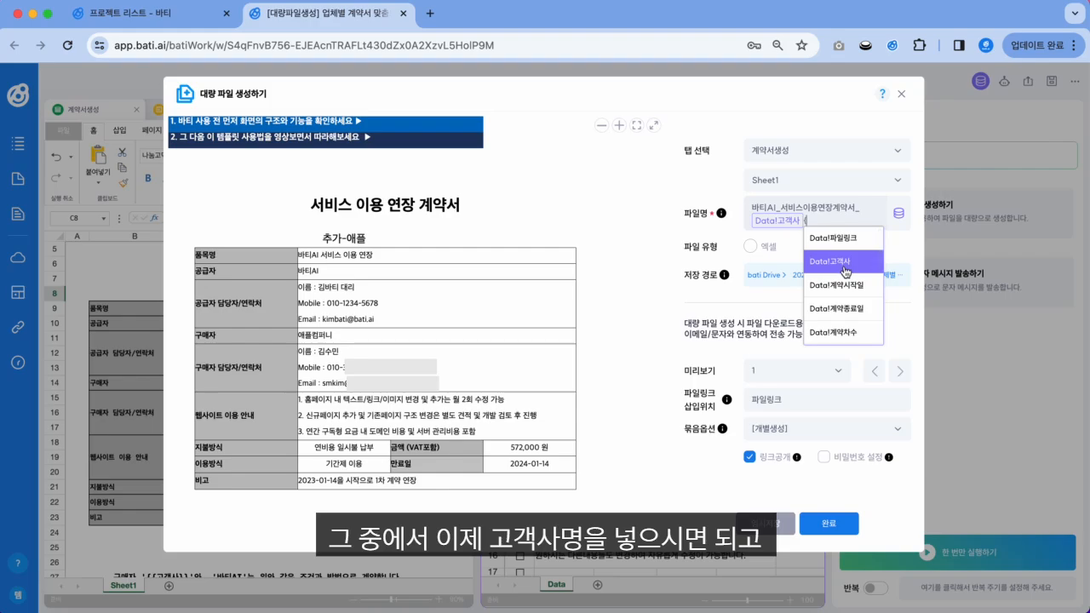
scroll(840, 291, down, 1)
scroll(835, 295, down, 3)
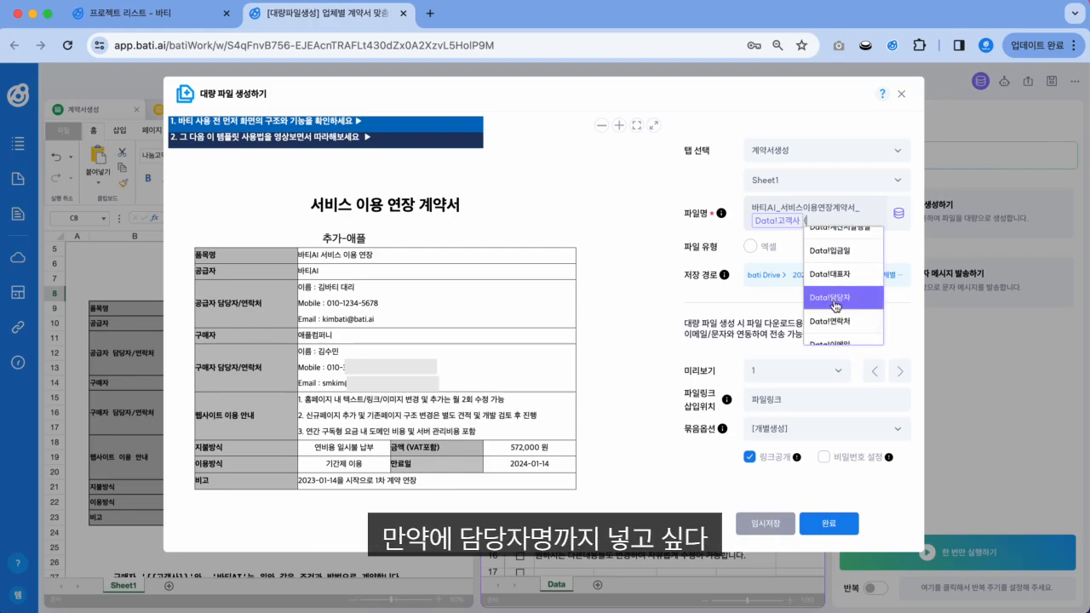
click(834, 298)
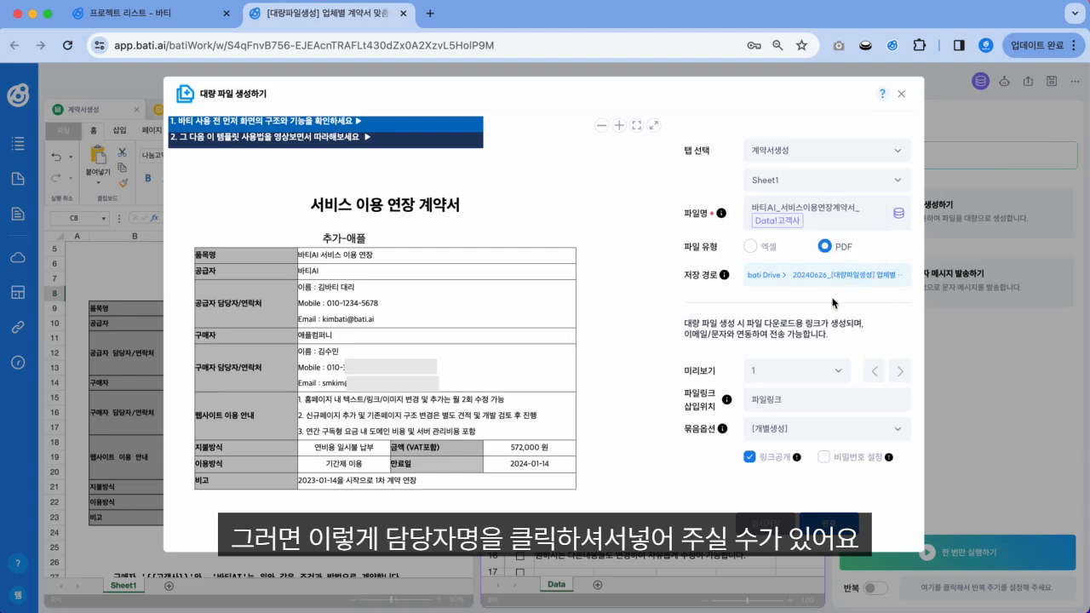
click(892, 219)
scroll(869, 272, down, 2)
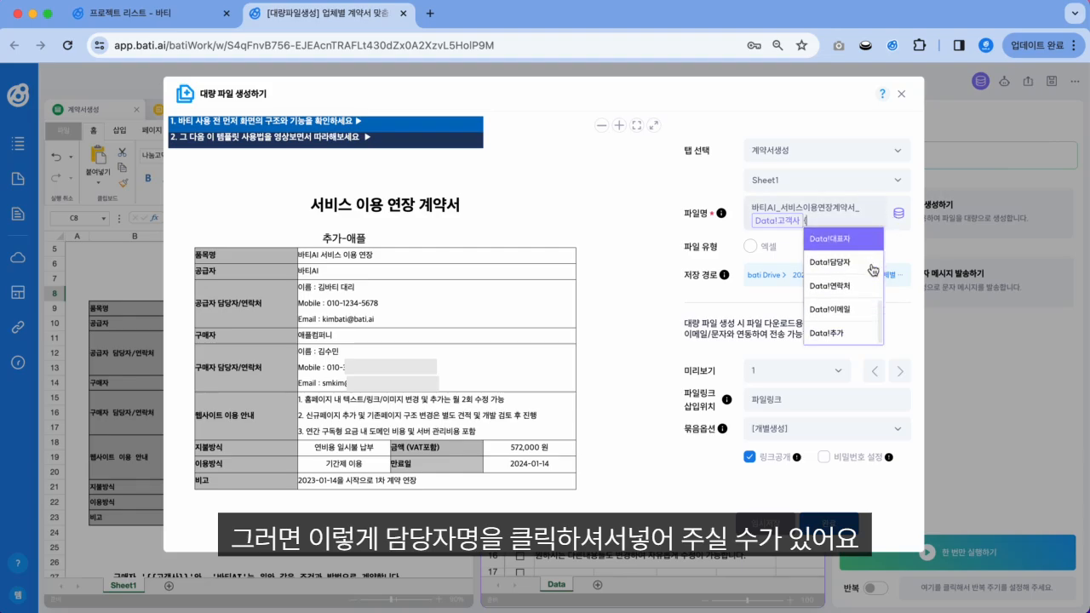
key(Down)
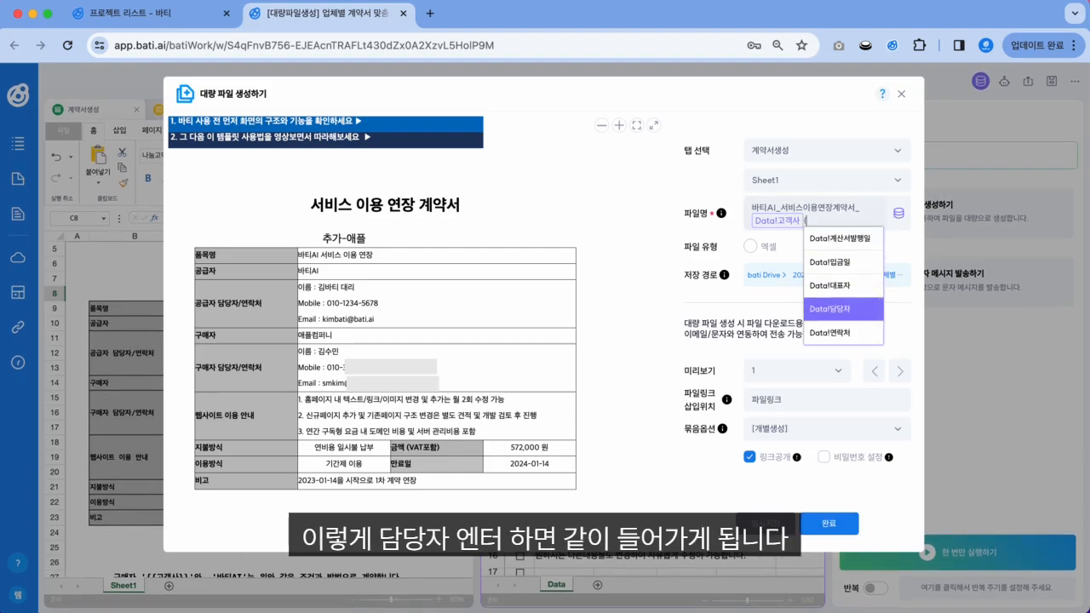
key(Return)
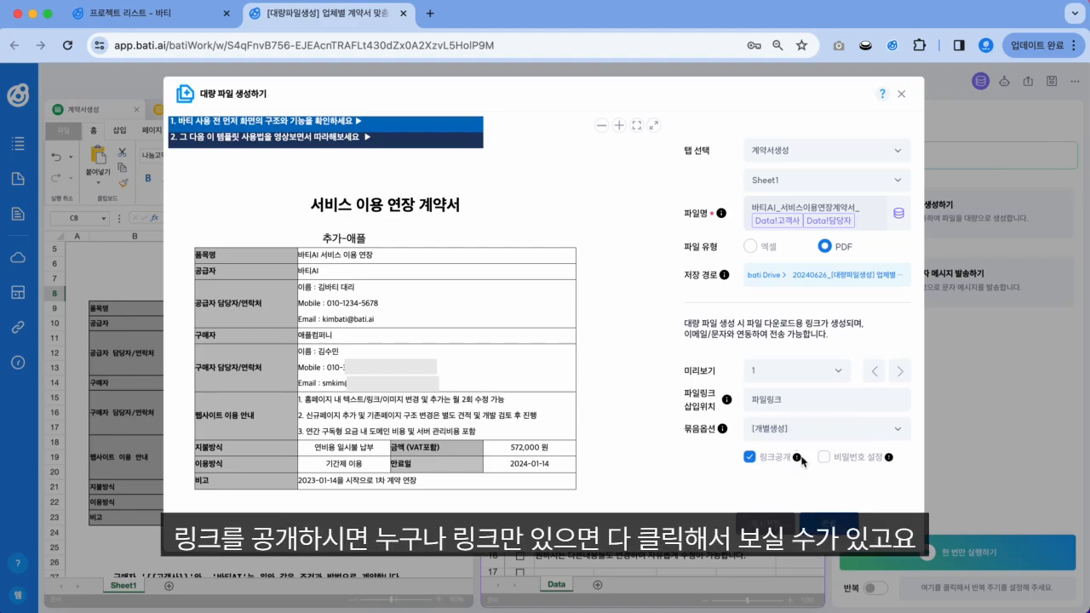
mouse_move(798, 460)
click(824, 457)
mouse_move(890, 460)
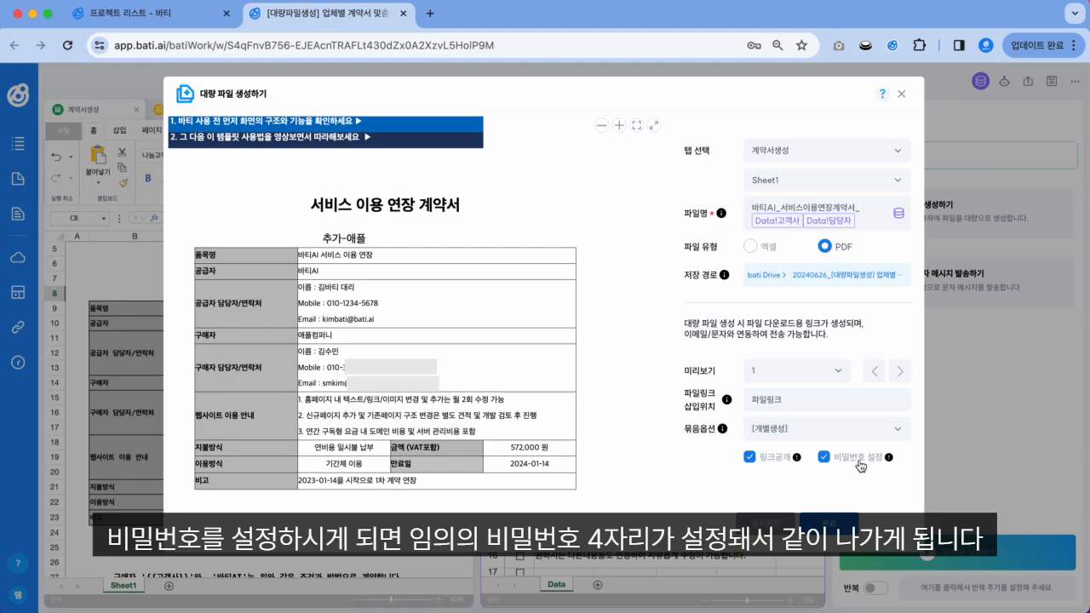
click(824, 457)
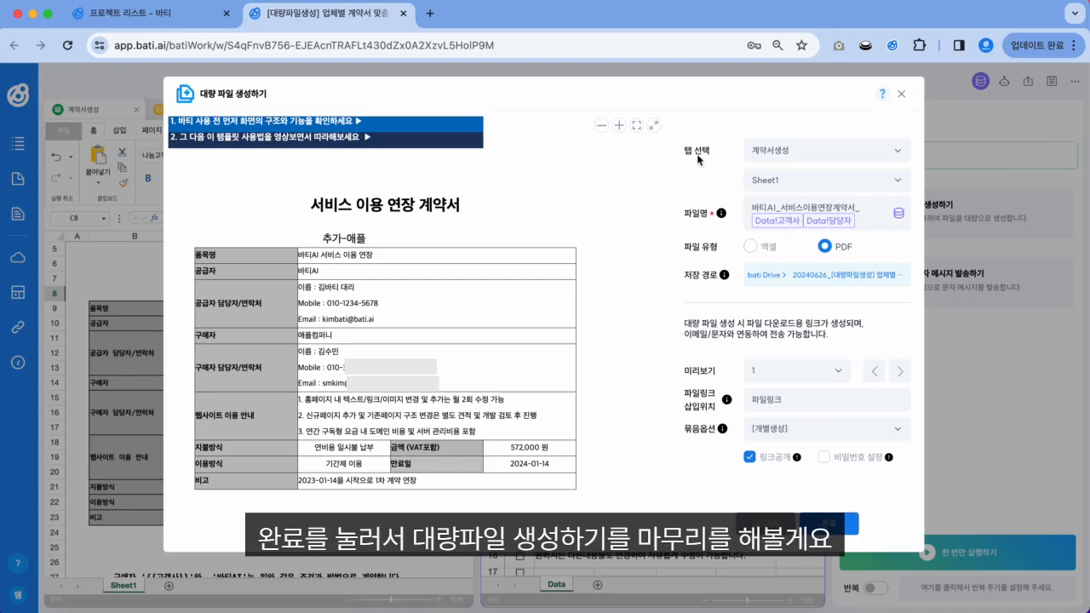
scroll(627, 406, down, 1)
scroll(628, 406, up, 1)
Step: Save the bulk file generation settings with 완료 and confirm with 확인
click(823, 524)
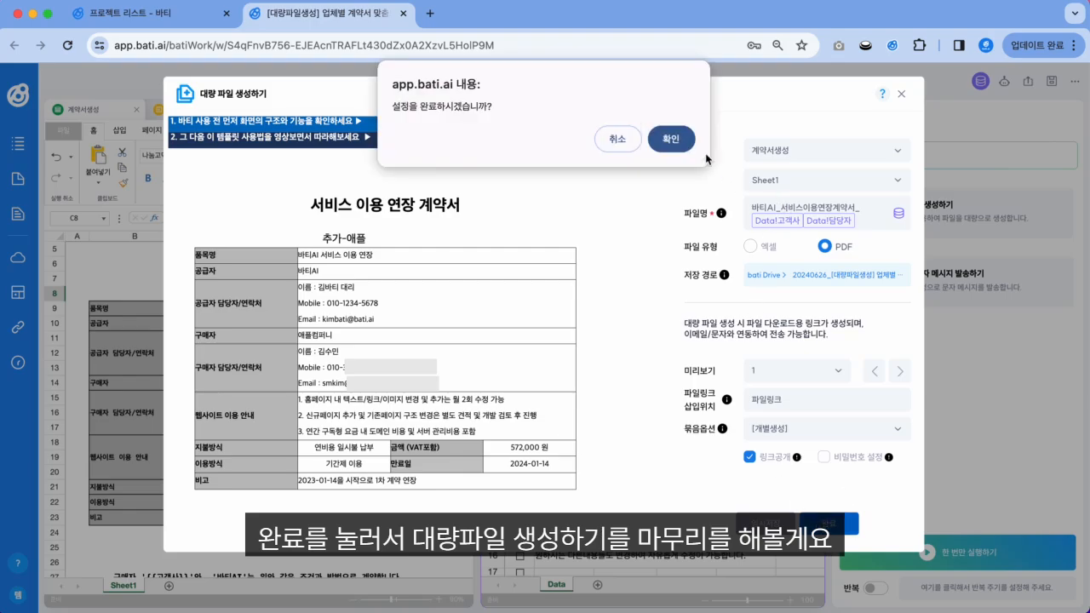
click(672, 139)
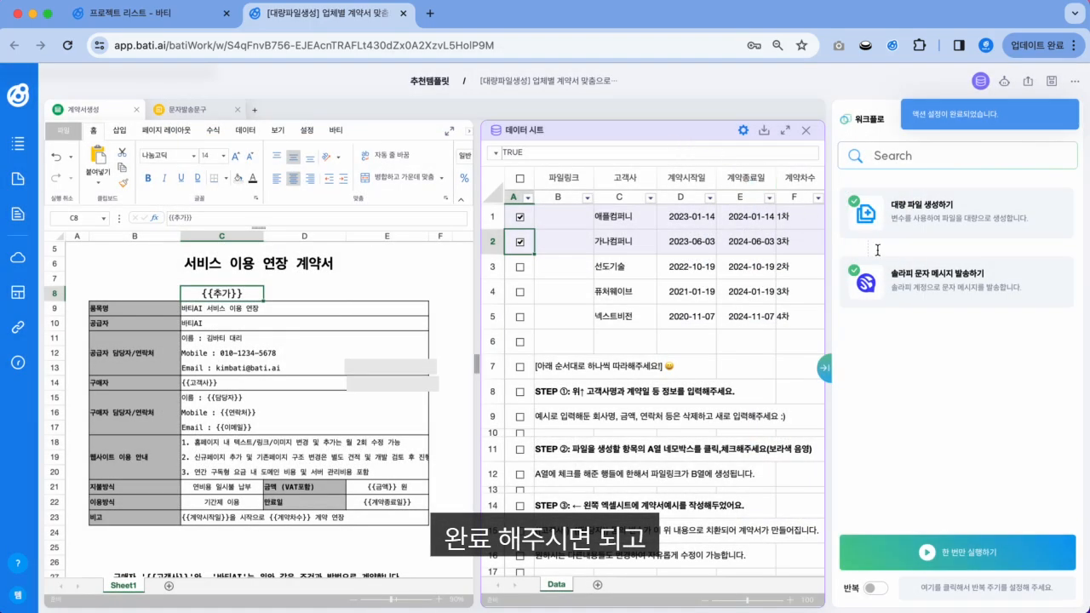
mouse_move(1021, 259)
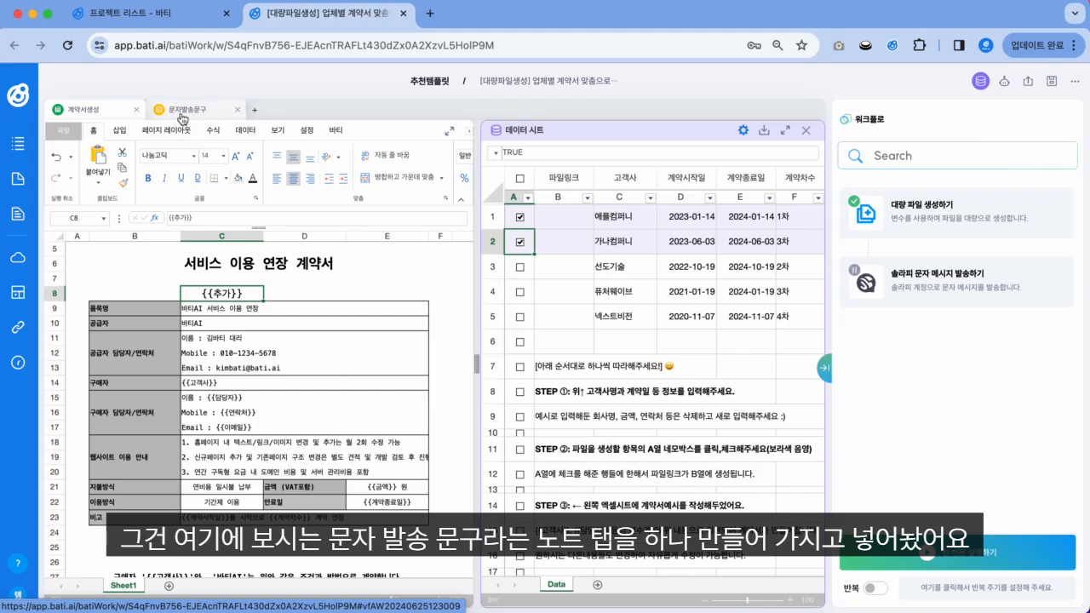
Step: Open the 문자발송문구 note and highlight its {{파일링크}} placeholder
click(186, 111)
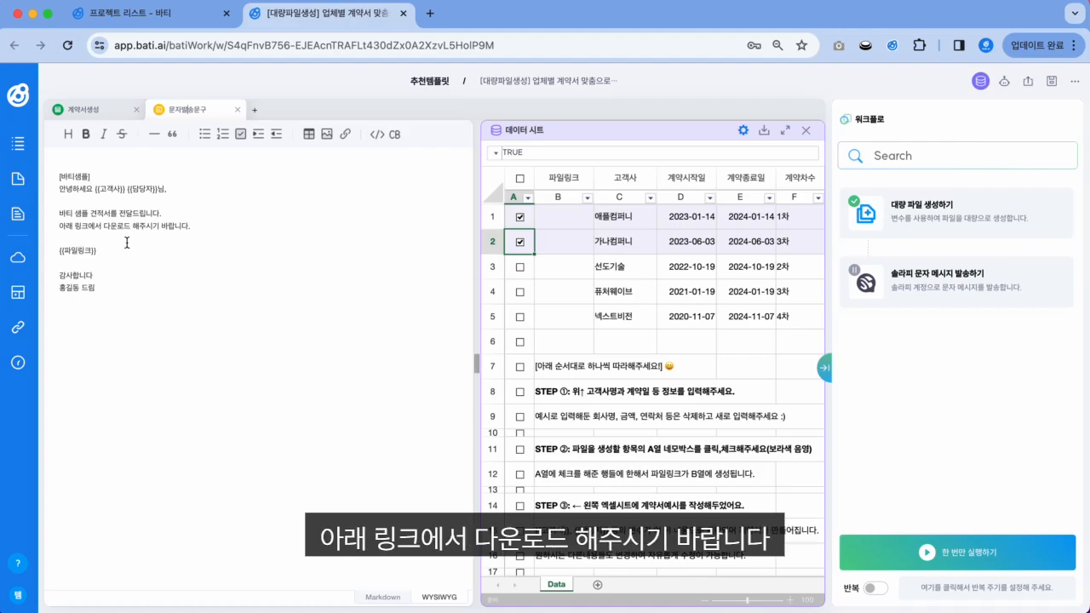
drag(102, 250, 51, 250)
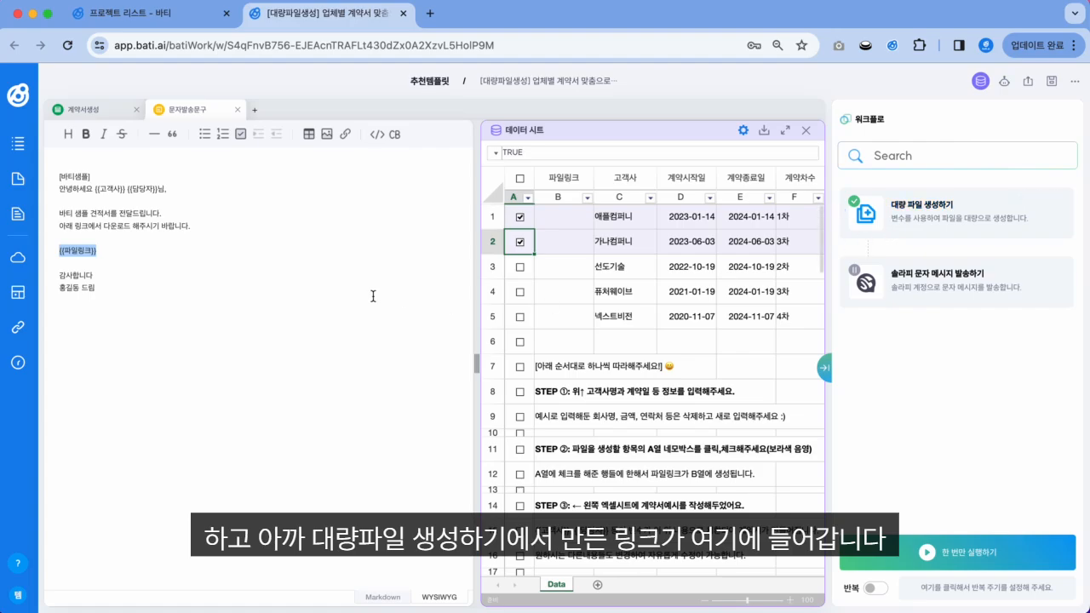
click(102, 257)
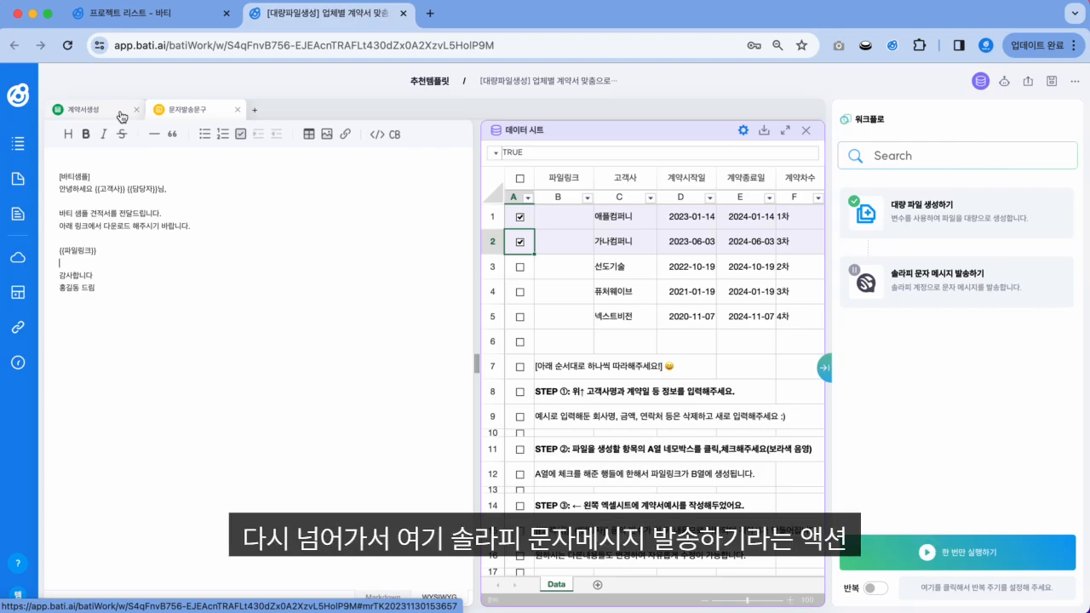
Step: Step through the 솔라피 문자 메시지 발송하기 settings from 계약서생성 and save them with 완료 and 확인
click(122, 117)
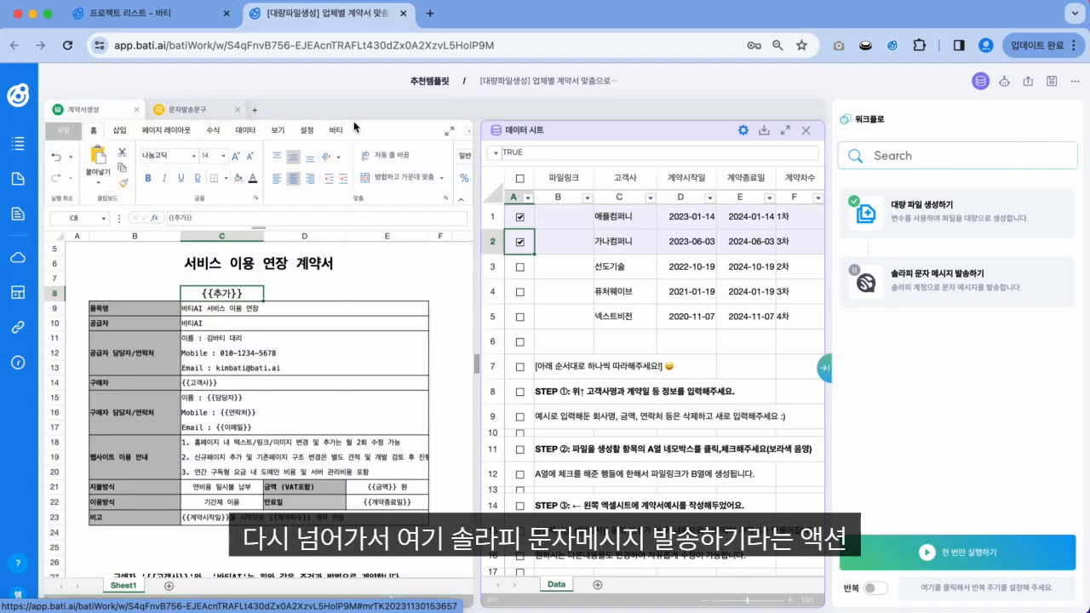
click(941, 276)
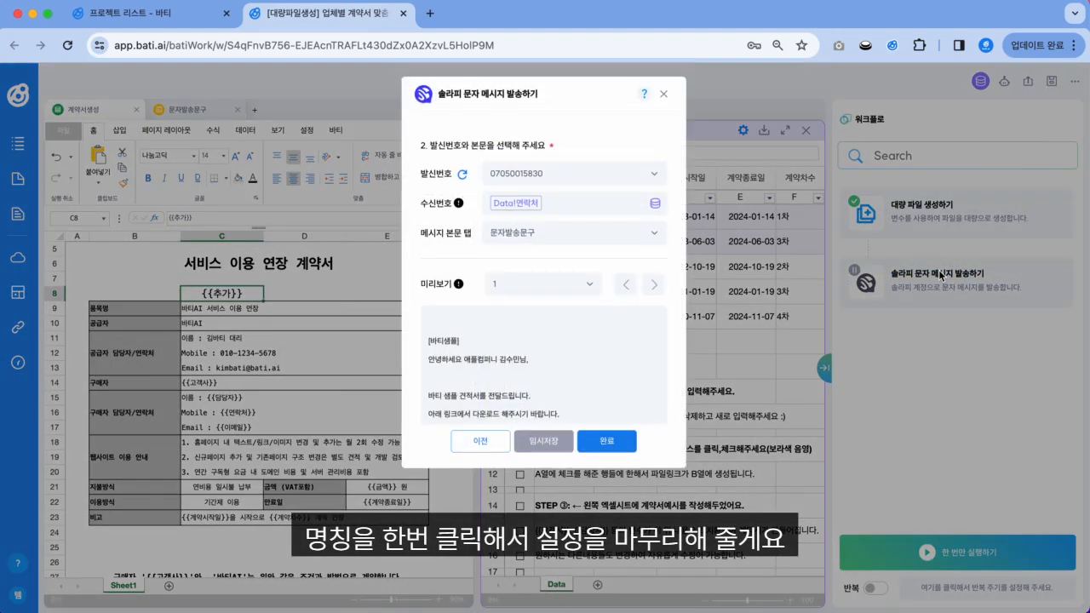
click(470, 442)
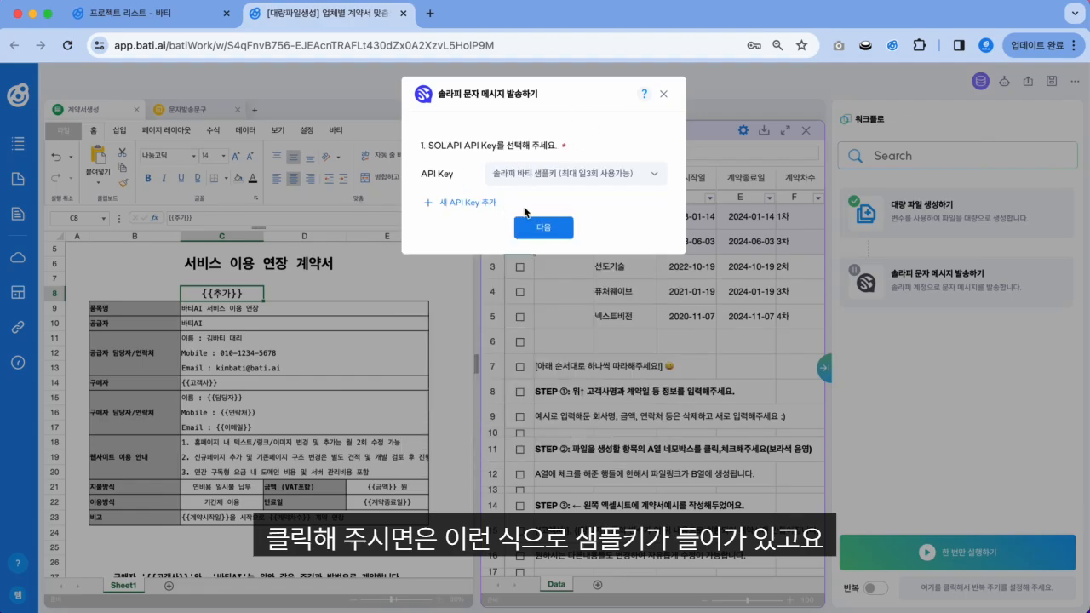
click(537, 226)
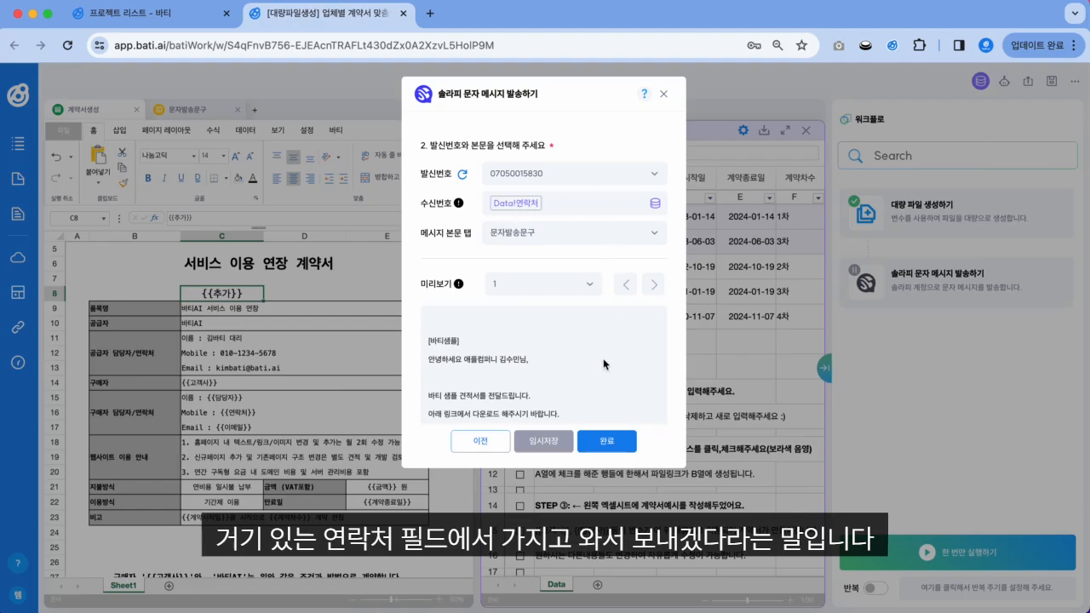
click(606, 441)
click(671, 144)
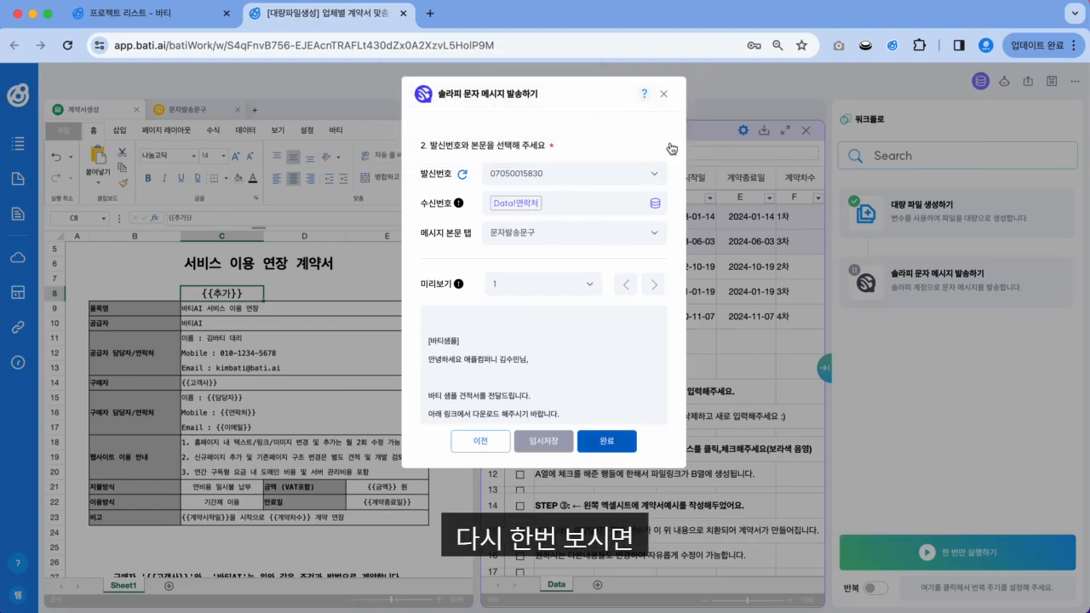
click(652, 236)
key(Right)
key(Right)
key(Right)
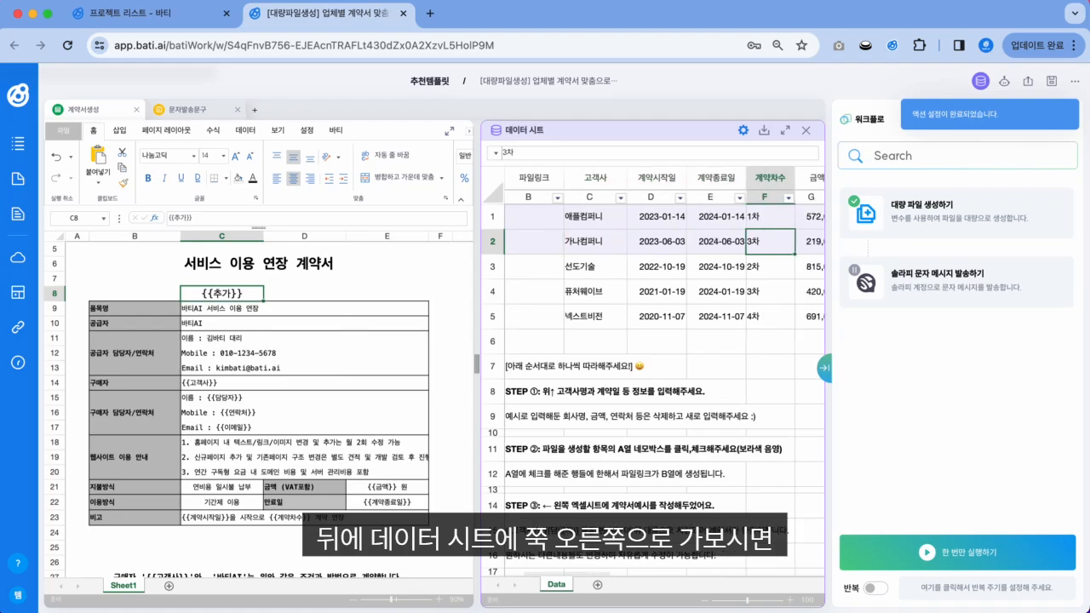
Step: Widen column L so both companies' full 연락처 phone numbers are visible
key(Right)
key(Right)
key(Right)
key(Right)
key(Right)
key(Right)
key(Right)
key(Right)
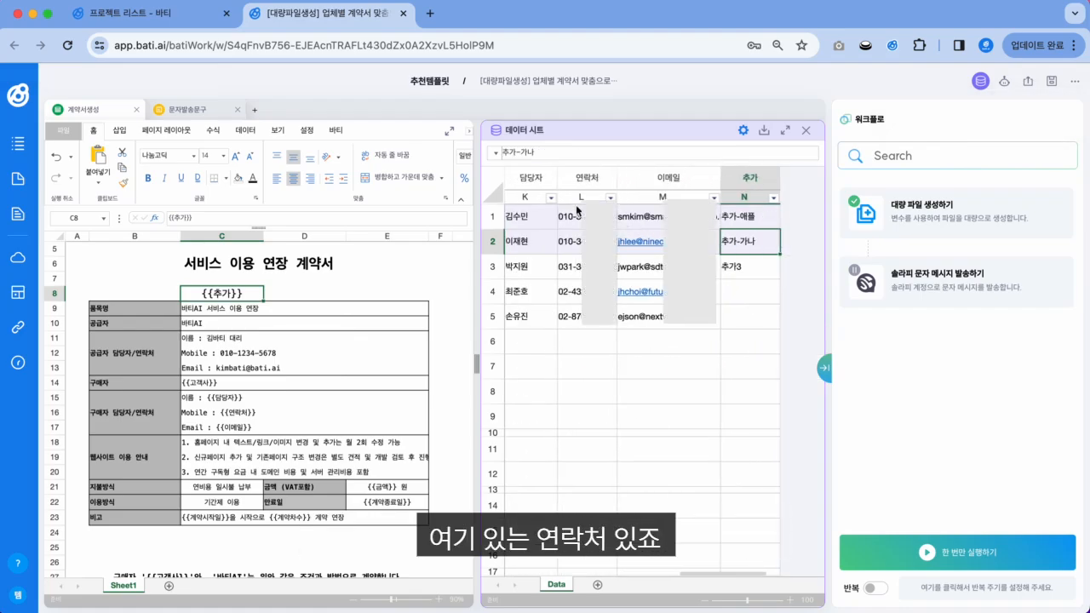
click(605, 182)
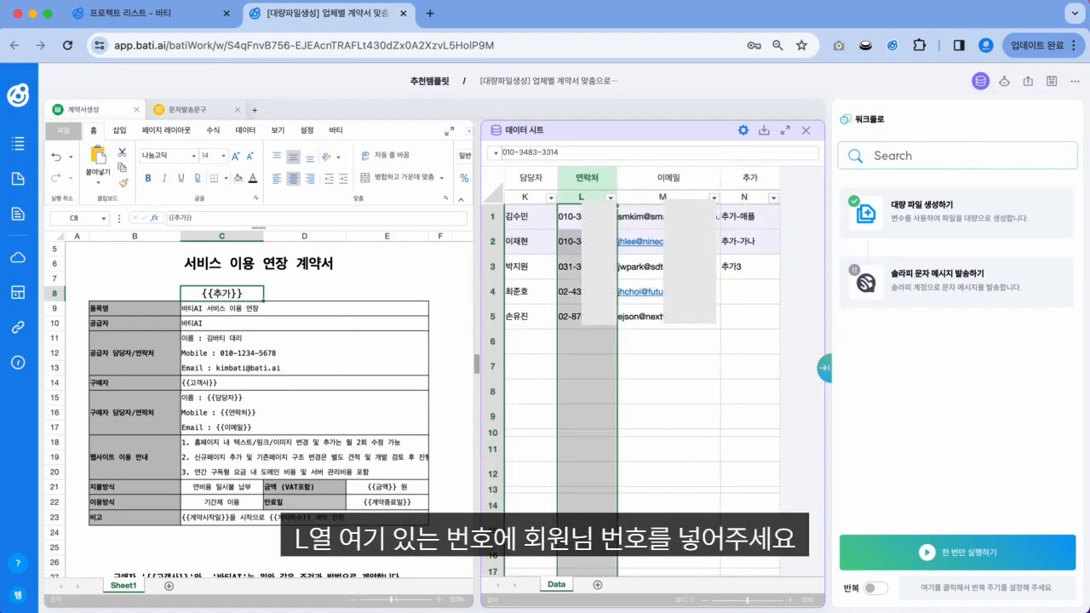
click(600, 217)
click(599, 242)
click(600, 217)
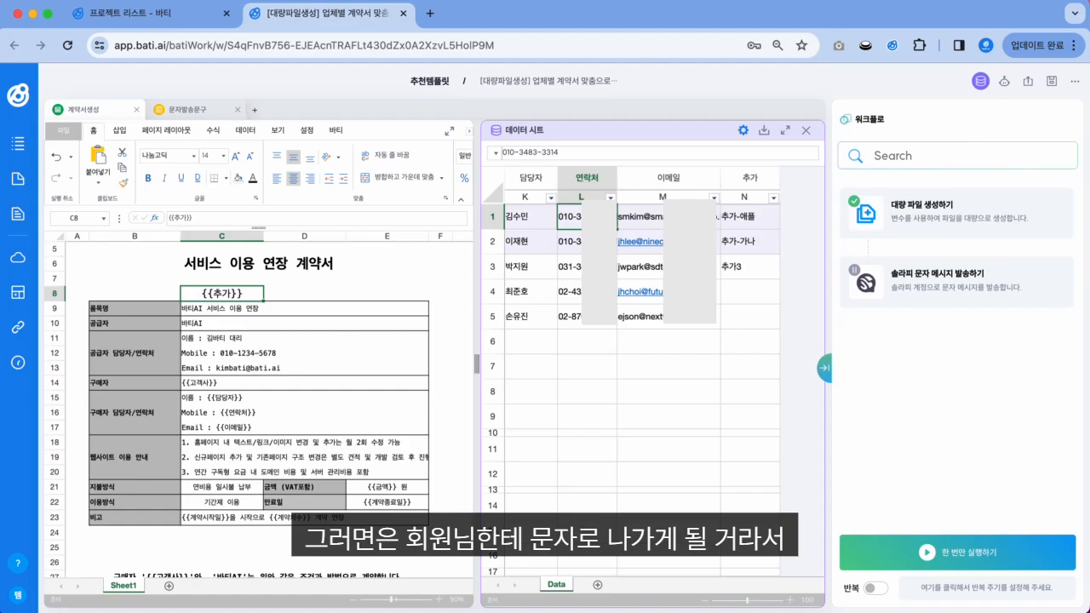
scroll(651, 264, left, 3)
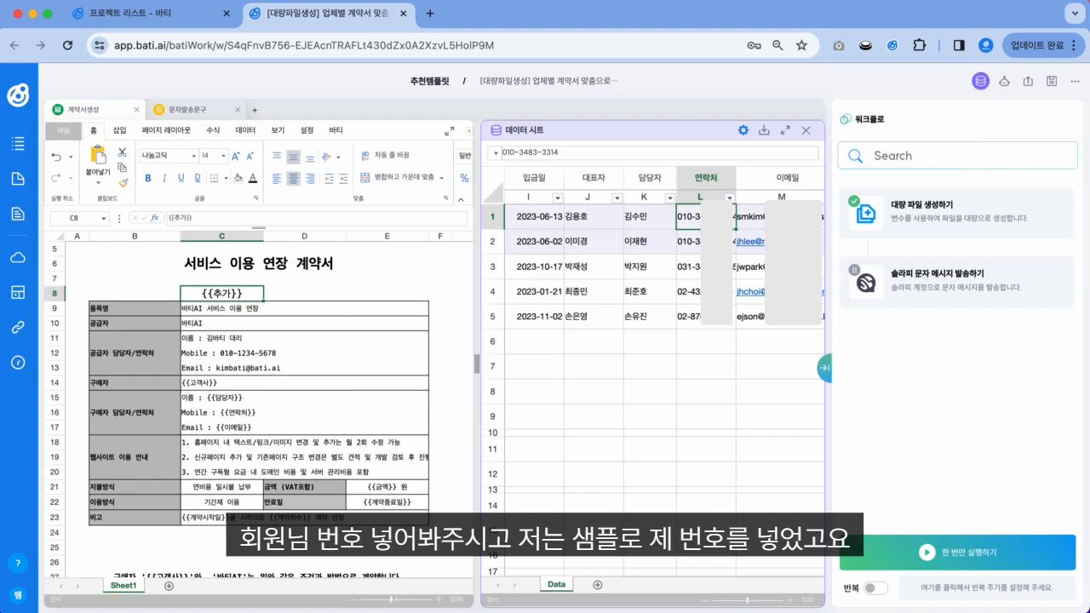
drag(736, 188, 742, 186)
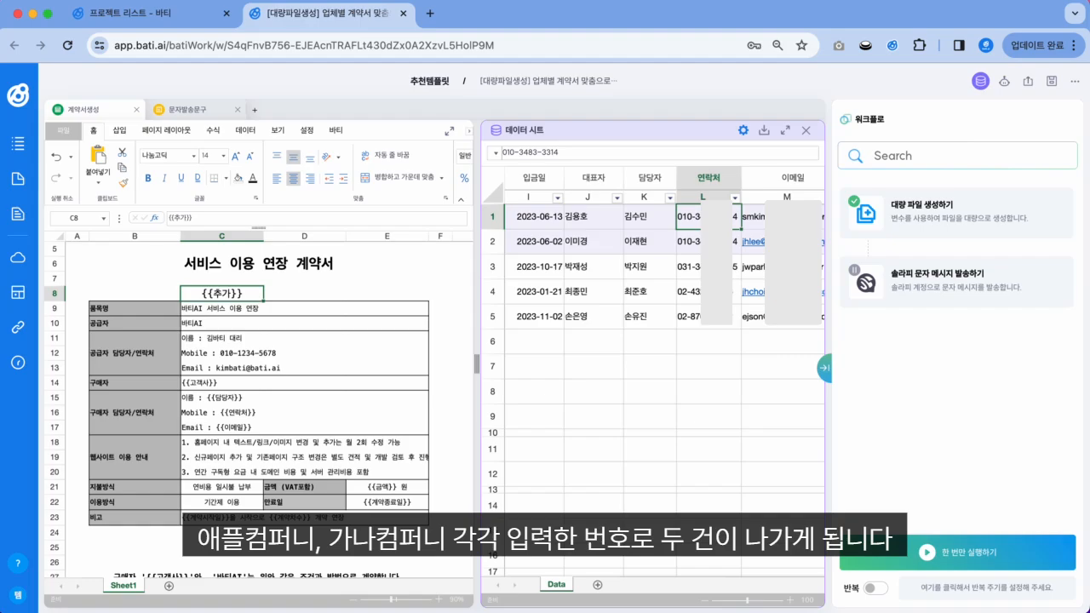
key(Down)
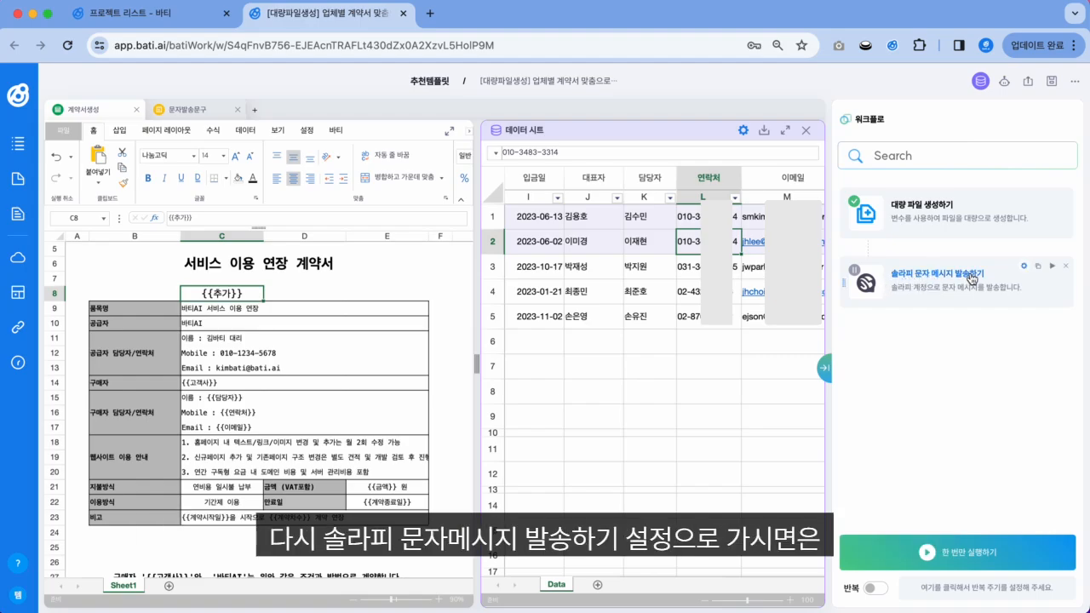
Step: Check the personalised SMS preview for both companies, then complete and confirm the Solapi settings
click(969, 278)
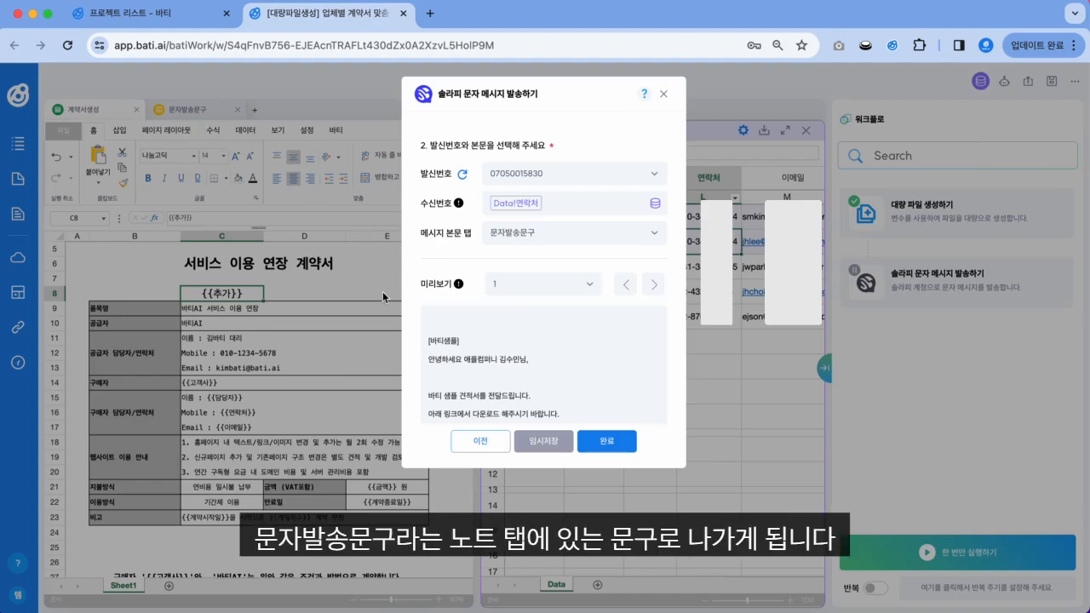
scroll(509, 338, down, 2)
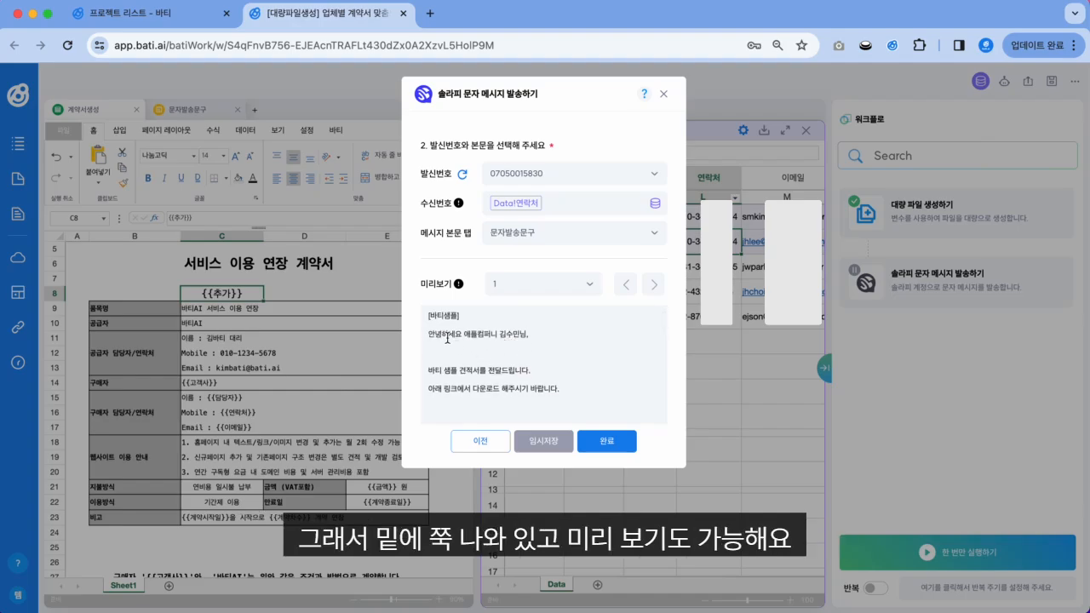
scroll(449, 362, down, 5)
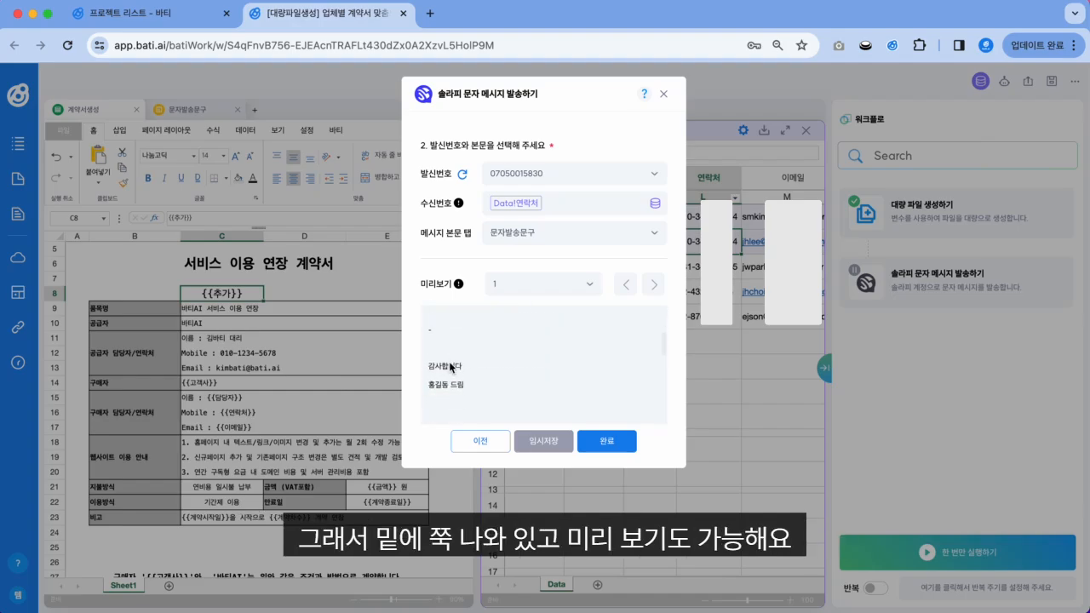
scroll(599, 350, up, 7)
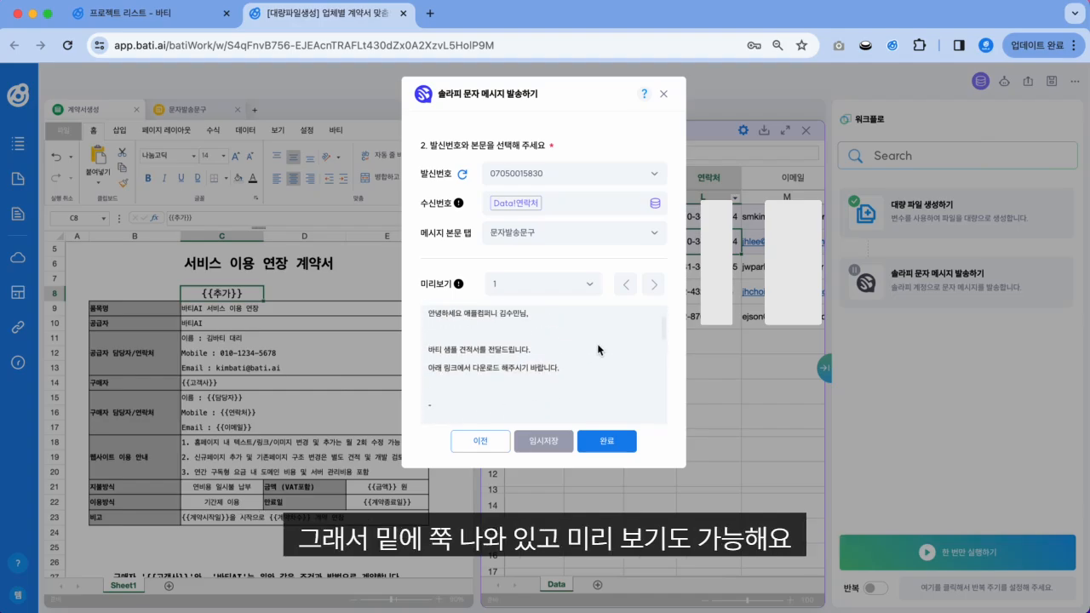
click(655, 286)
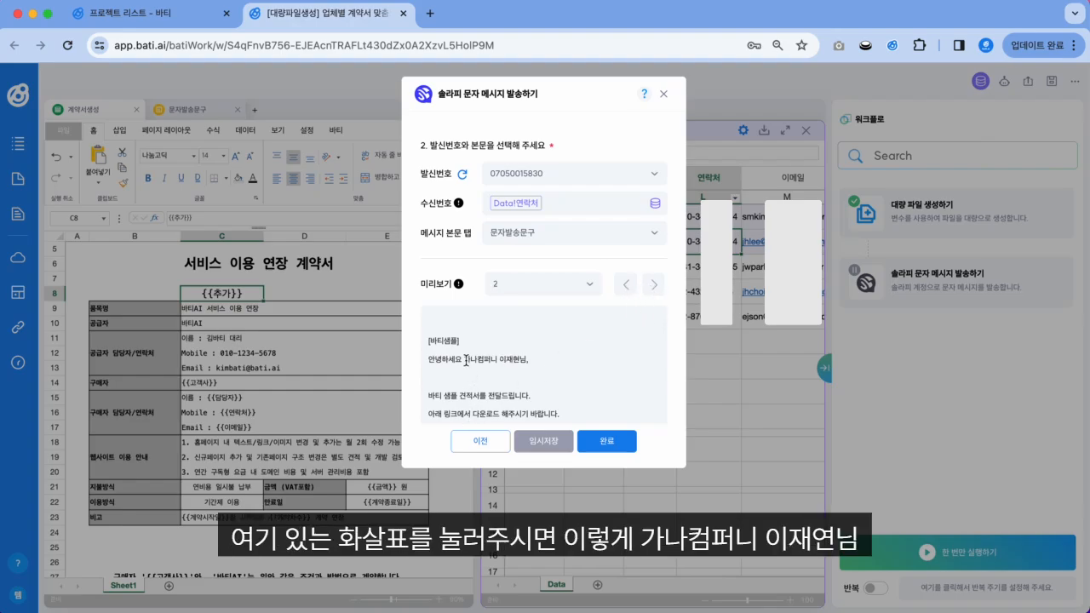
drag(466, 360, 523, 363)
click(572, 344)
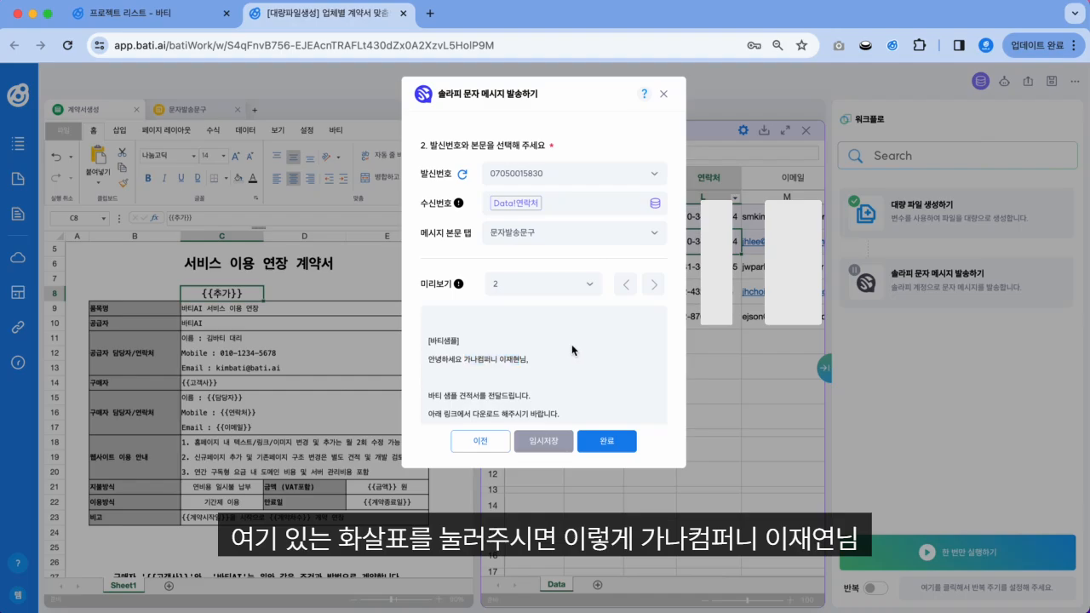
click(626, 286)
drag(466, 363, 534, 370)
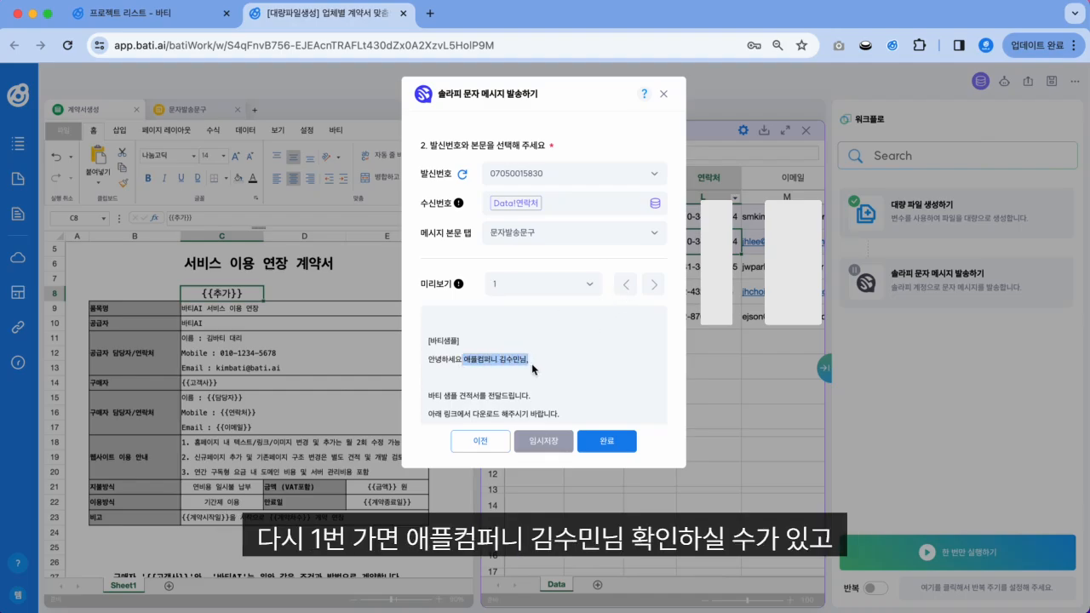
click(545, 413)
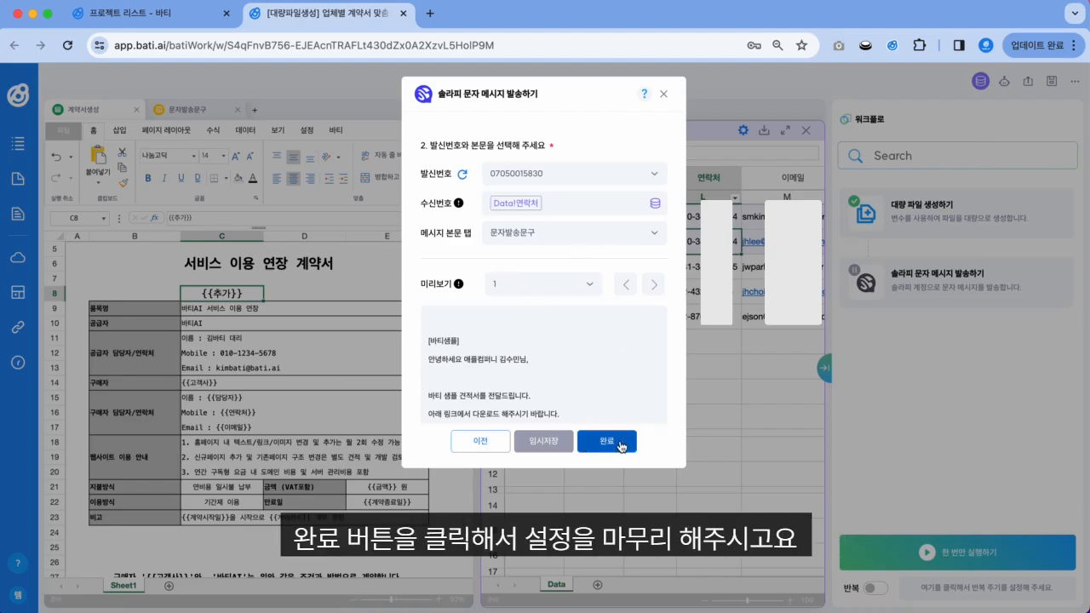
click(591, 443)
click(675, 138)
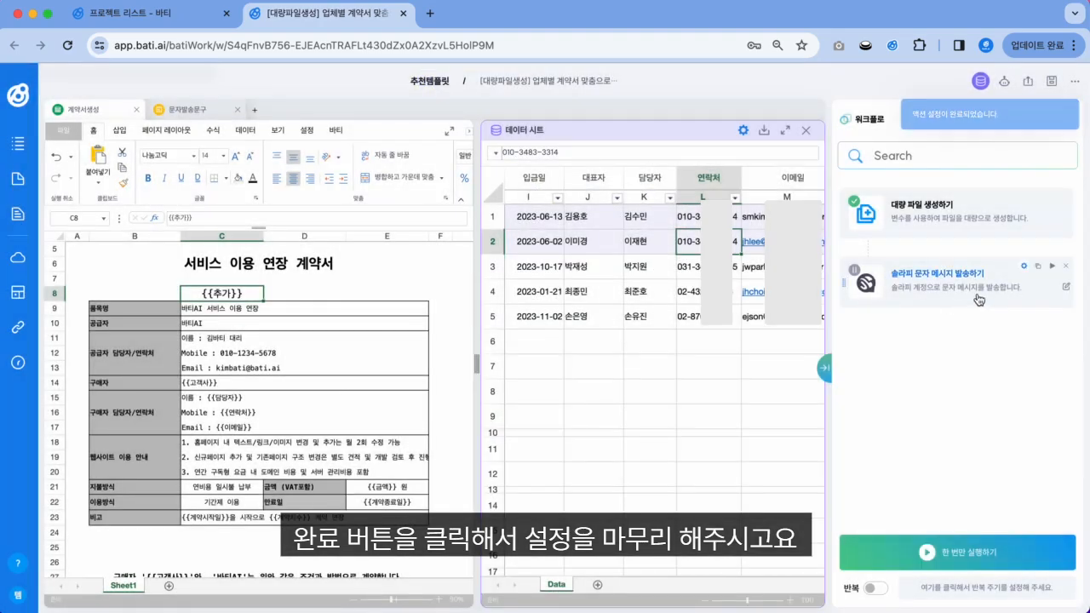
Step: Turn on the Solapi SMS sending action using its toggle on the action card
click(1053, 268)
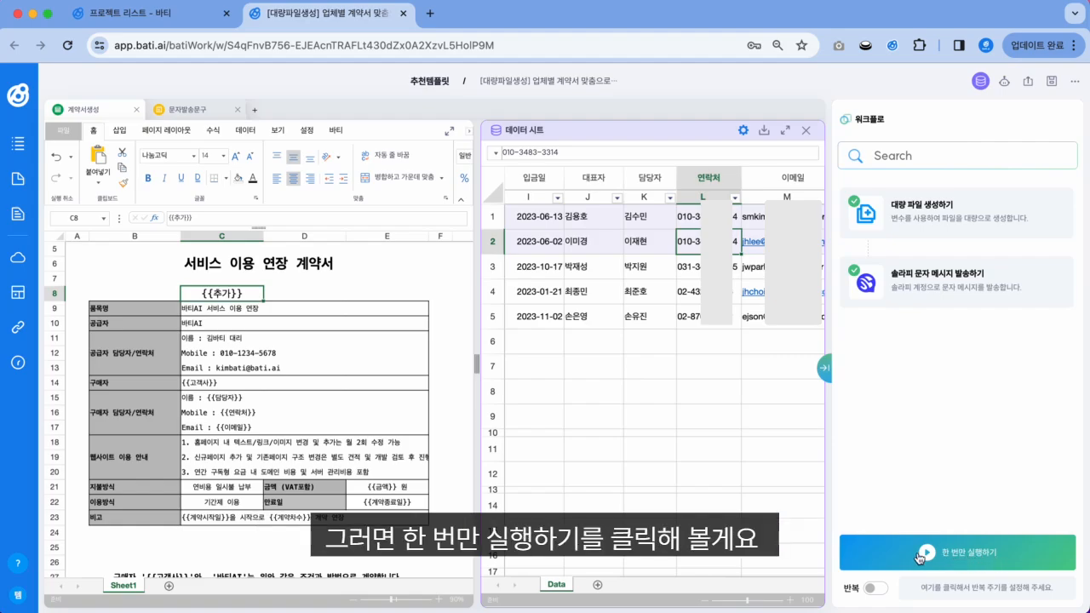
Step: Run the workflow once with 한 번만 실행하기
click(954, 557)
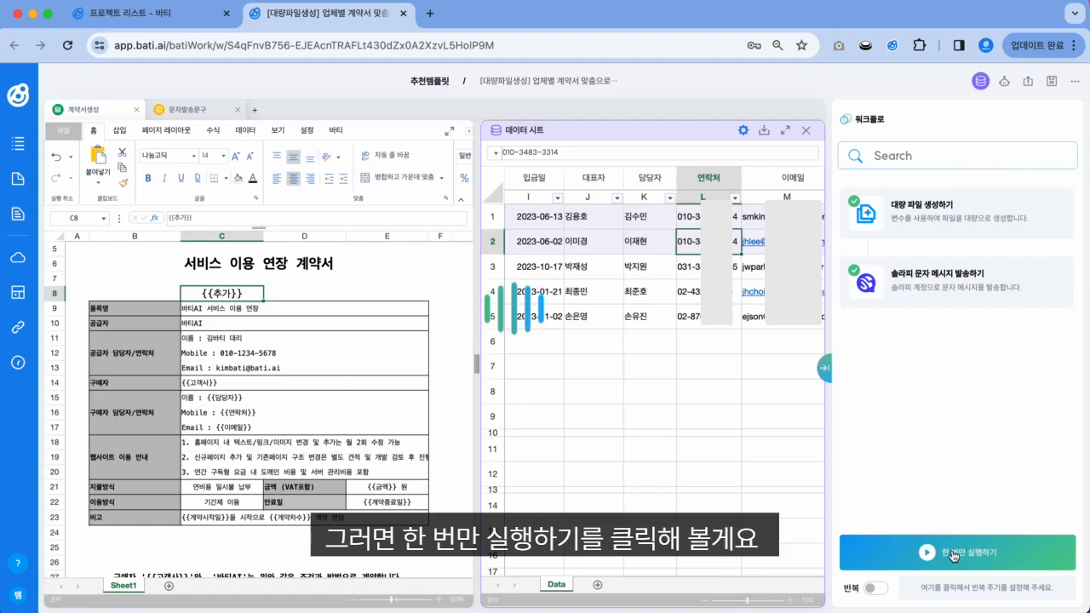
scroll(652, 364, left, 5)
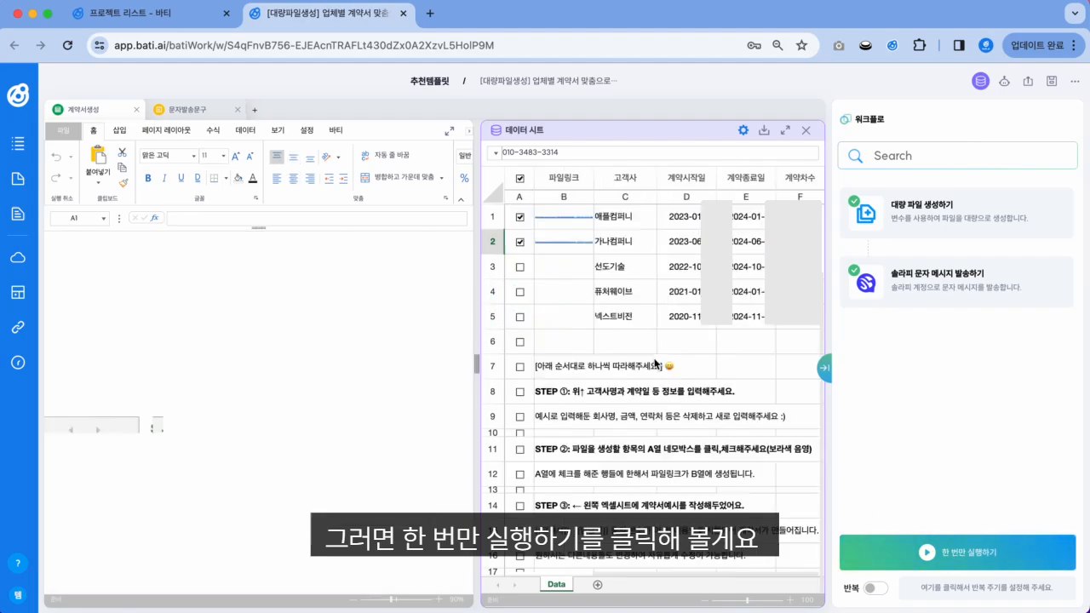
click(655, 365)
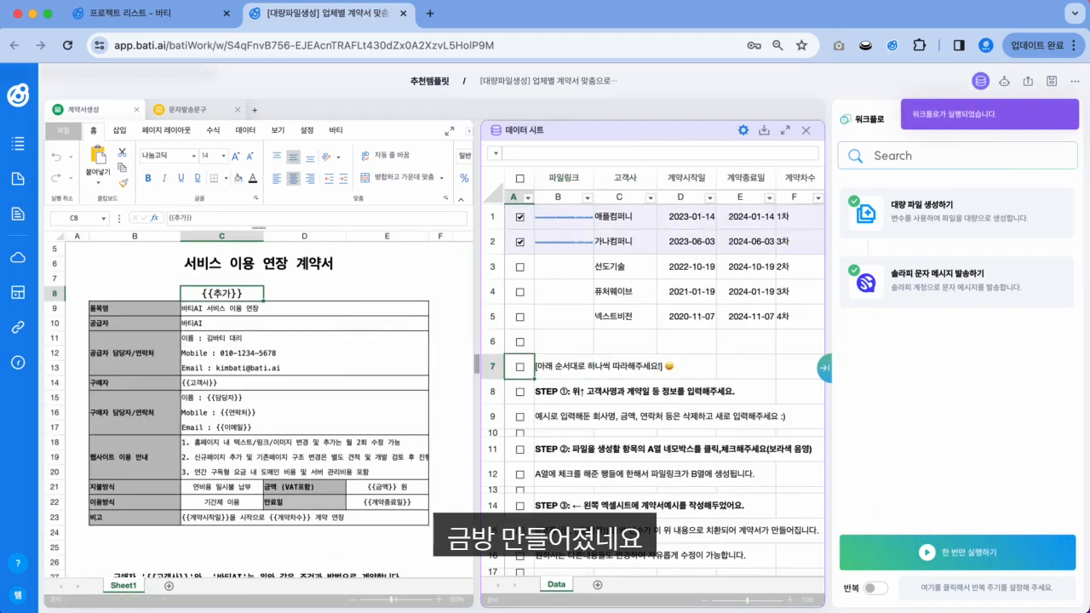
Step: Check the new file links in column B and download 애플컴퍼니's contract from cell B1
click(564, 258)
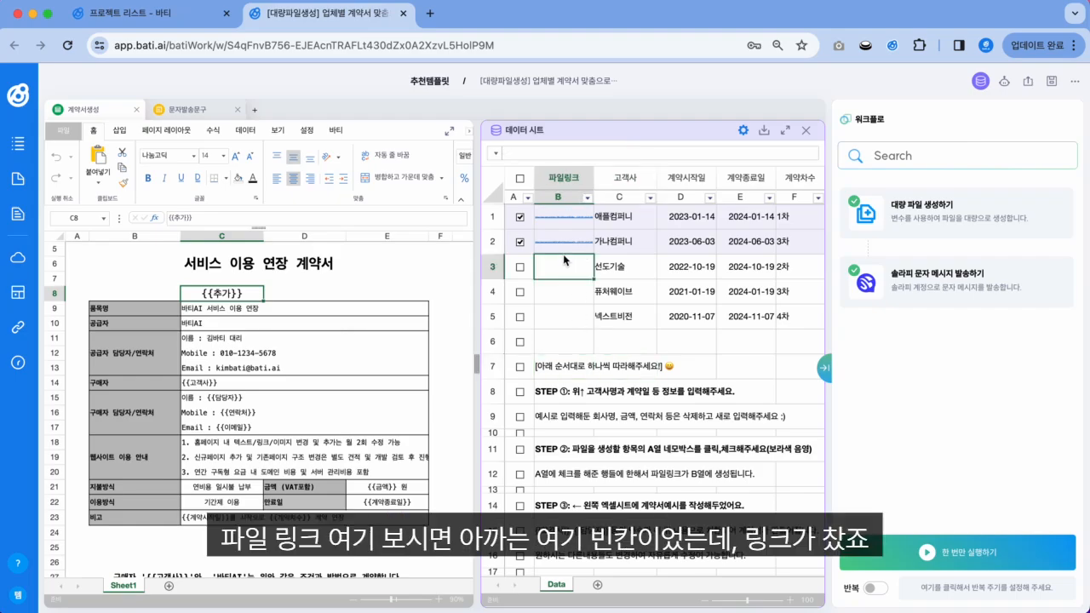
key(Up)
key(Up)
key(Down)
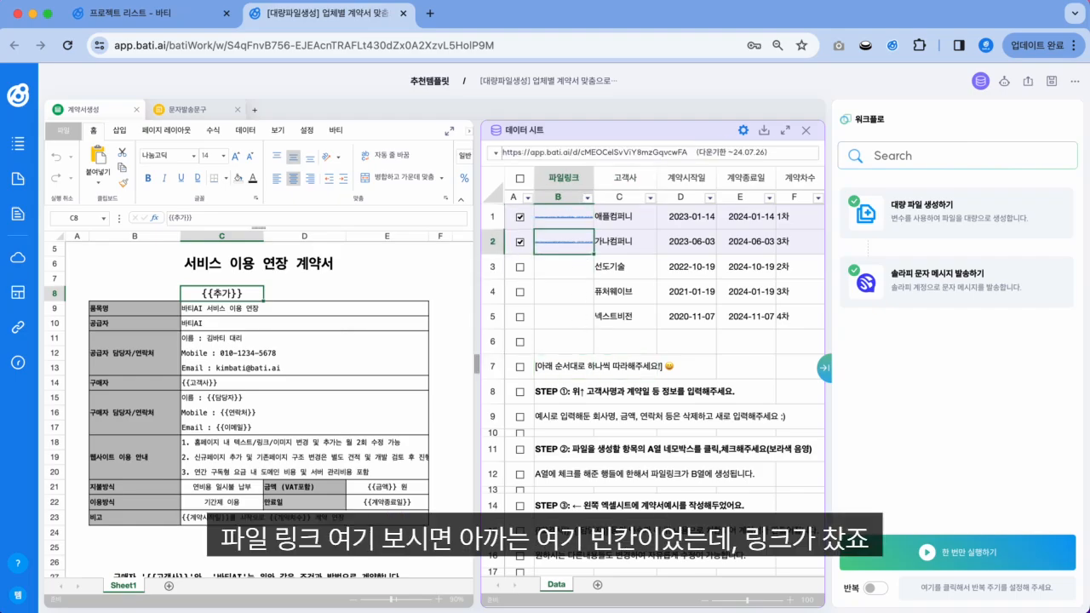
key(Up)
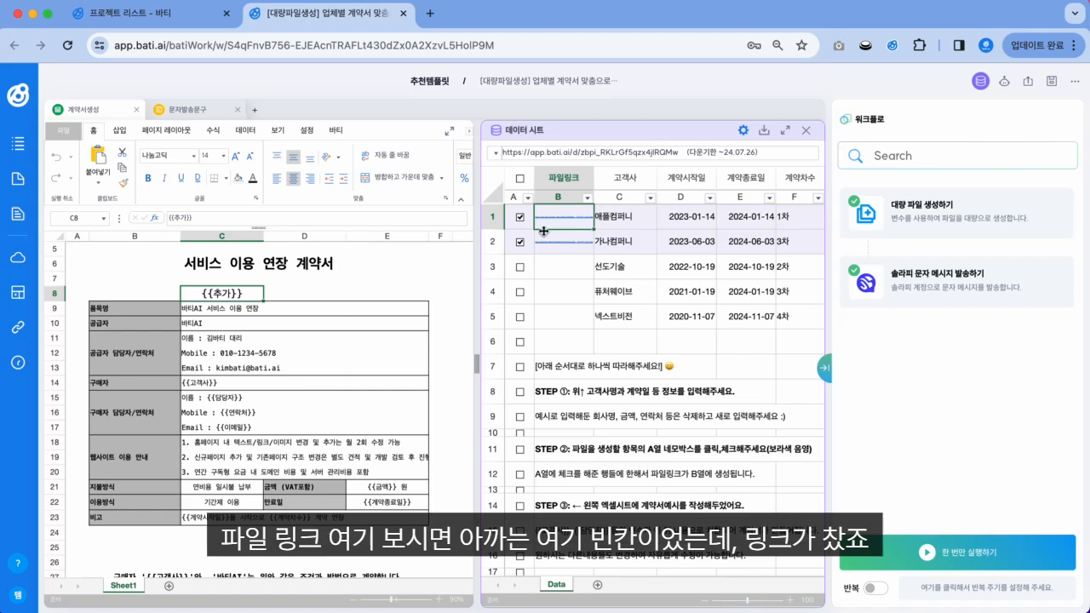
click(563, 217)
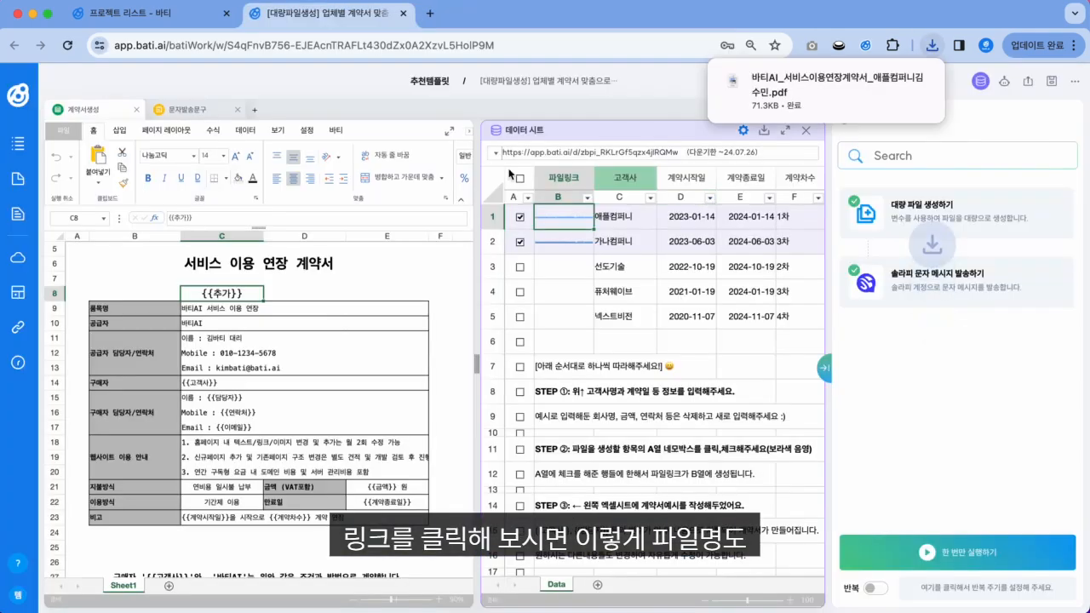
Step: Open the downloaded 애플컴퍼니 contract PDF, review the 추가-애플 buyer details, and return to BATI
mouse_move(820, 96)
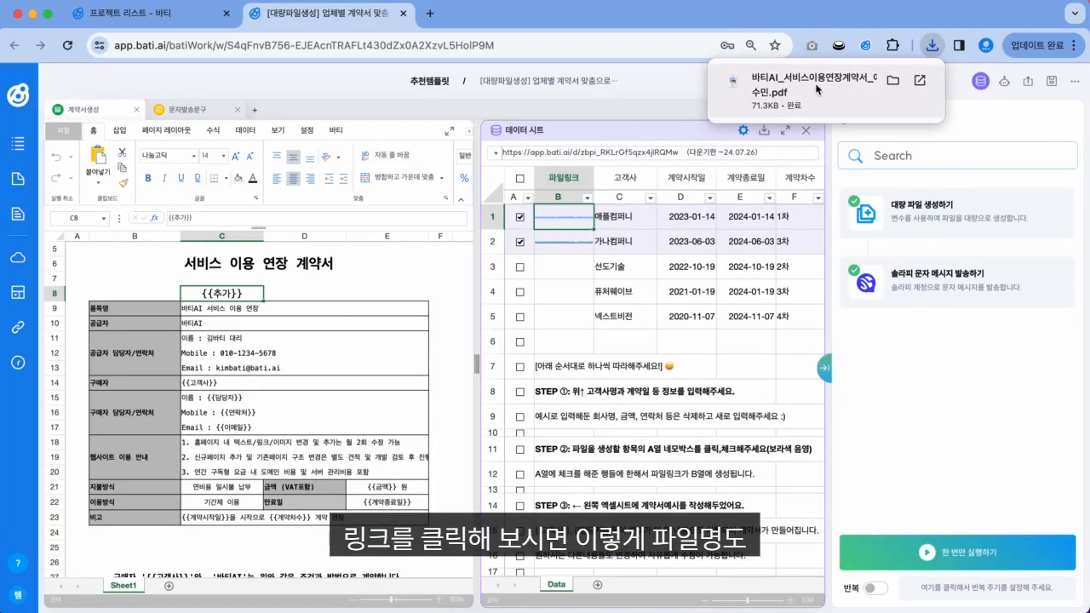
click(809, 85)
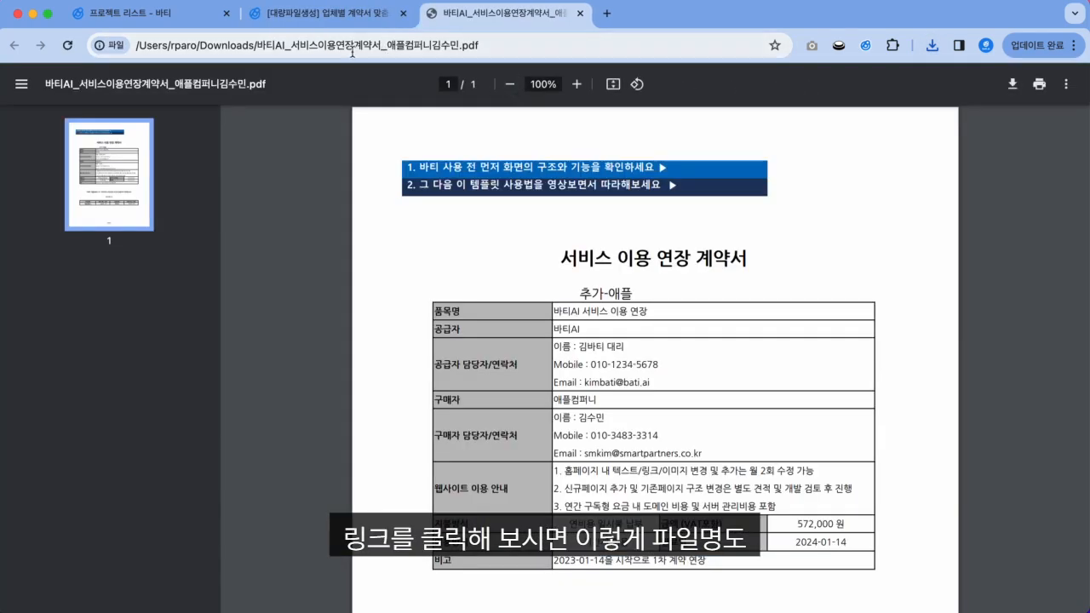
drag(386, 44, 462, 44)
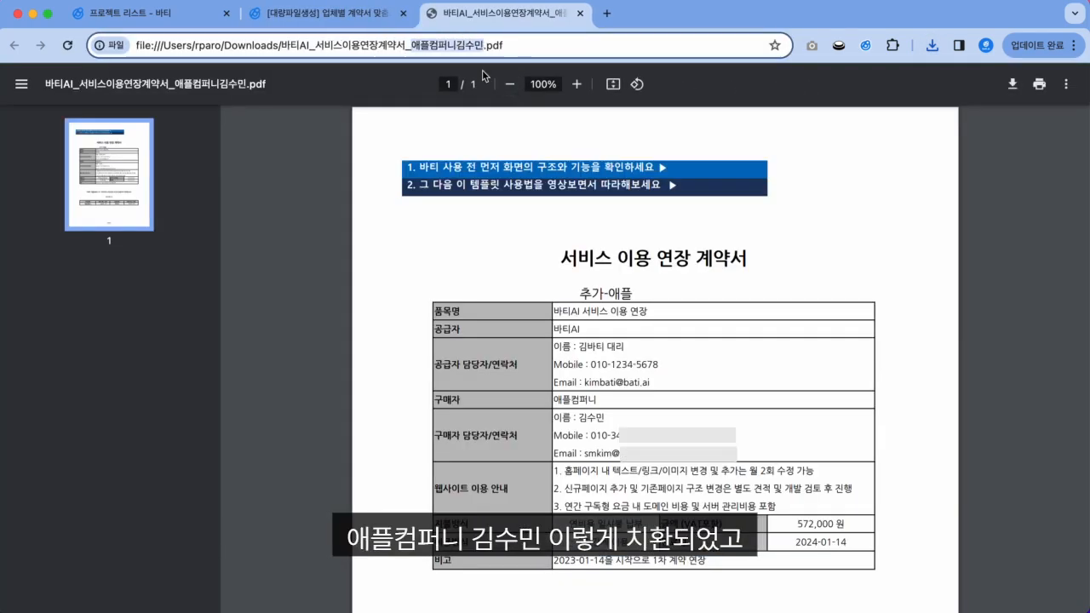
scroll(652, 352, down, 2)
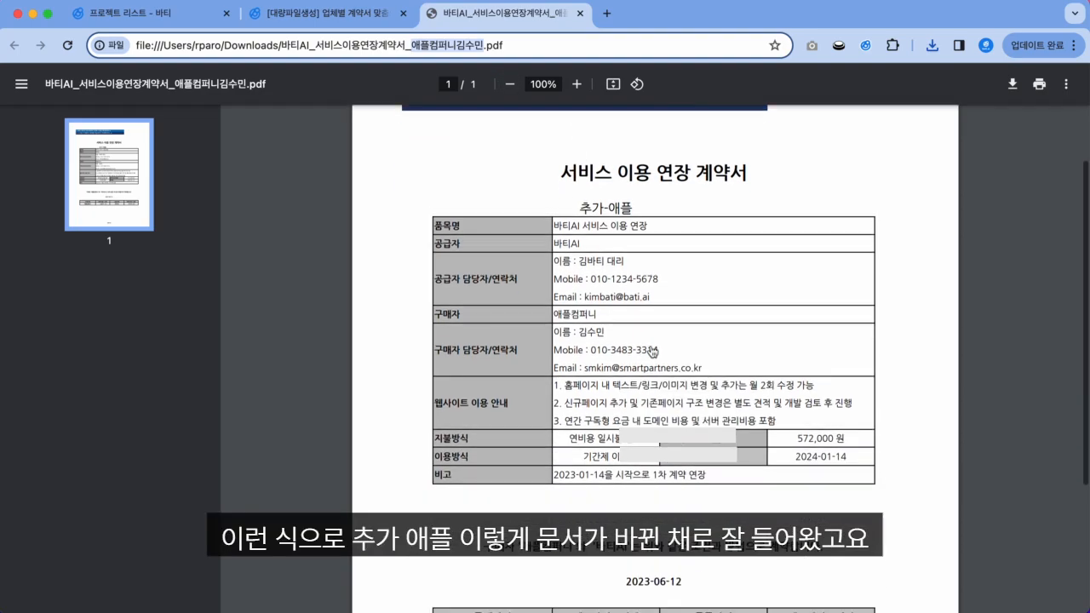
scroll(631, 331, down, 2)
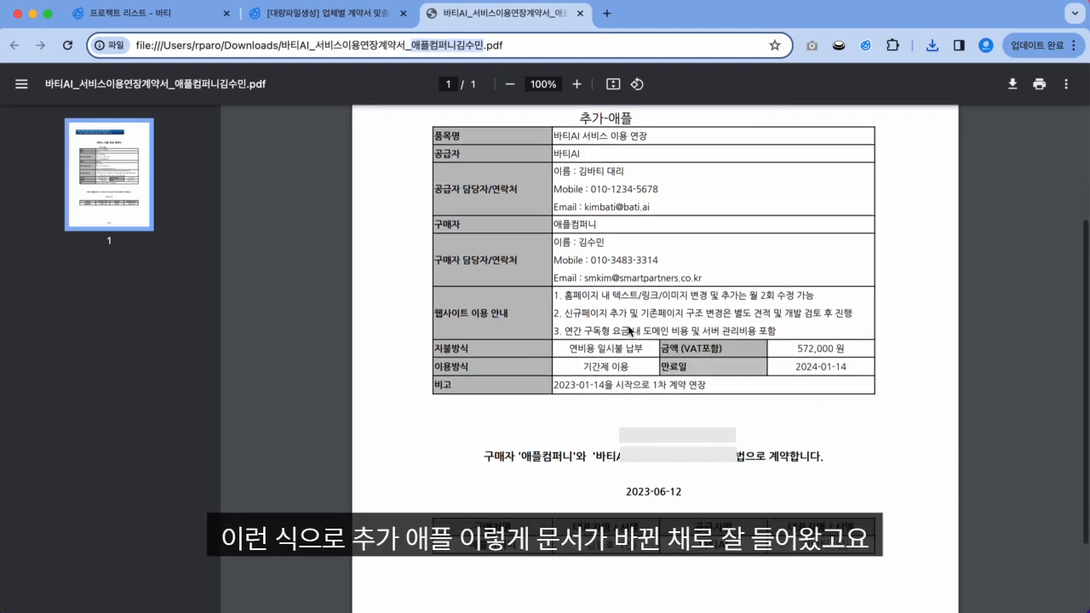
scroll(629, 332, down, 2)
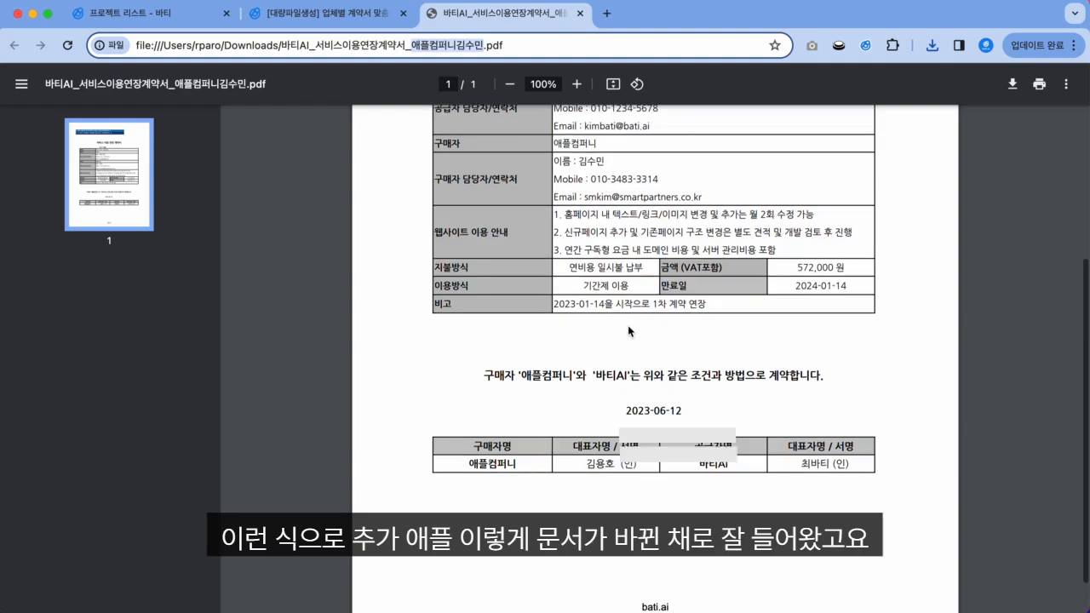
scroll(628, 331, up, 5)
click(328, 15)
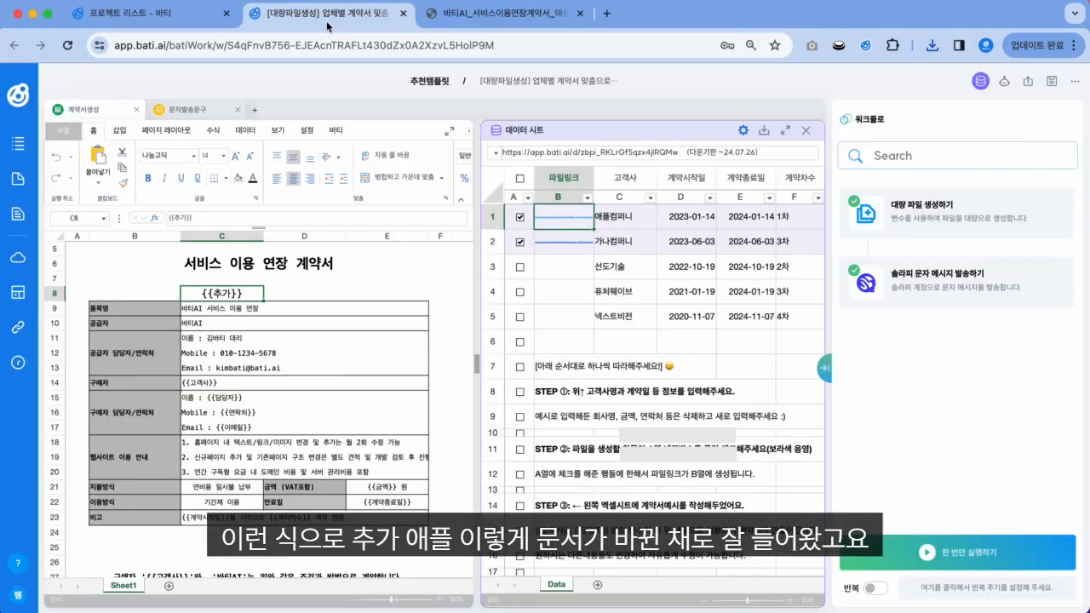
Step: Download and open the 가나컴퍼니 contract from cell B2, checking 추가-가나 and 219,000 원
click(573, 243)
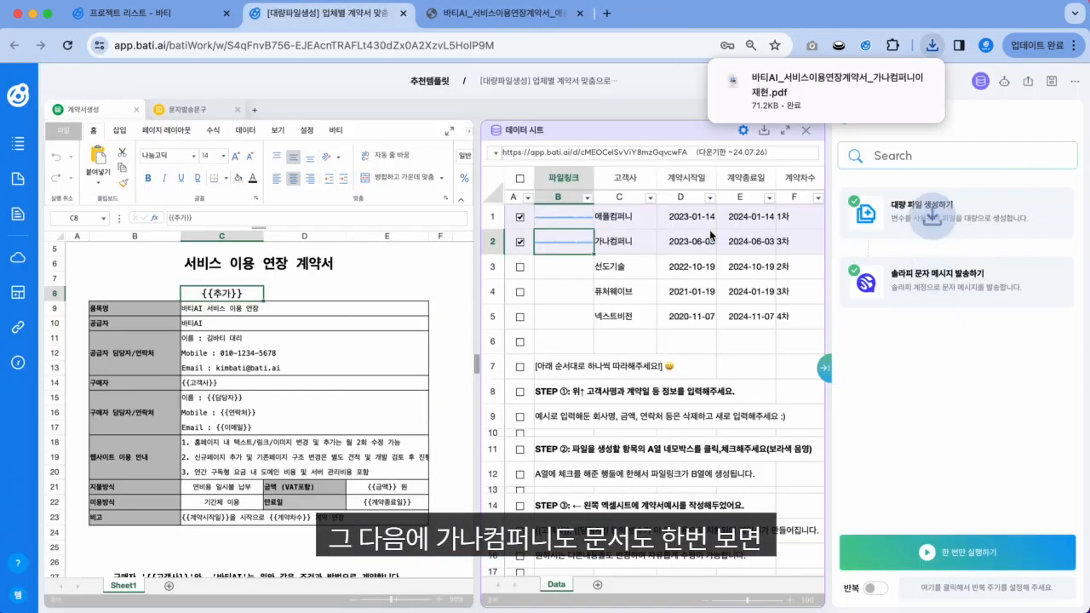
click(851, 88)
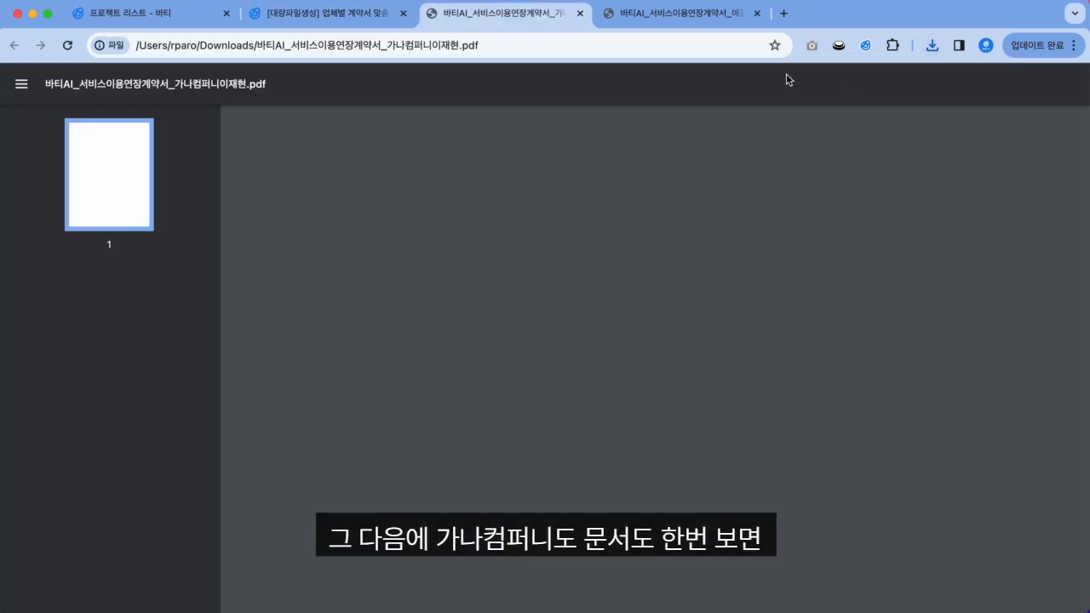
drag(389, 45, 464, 44)
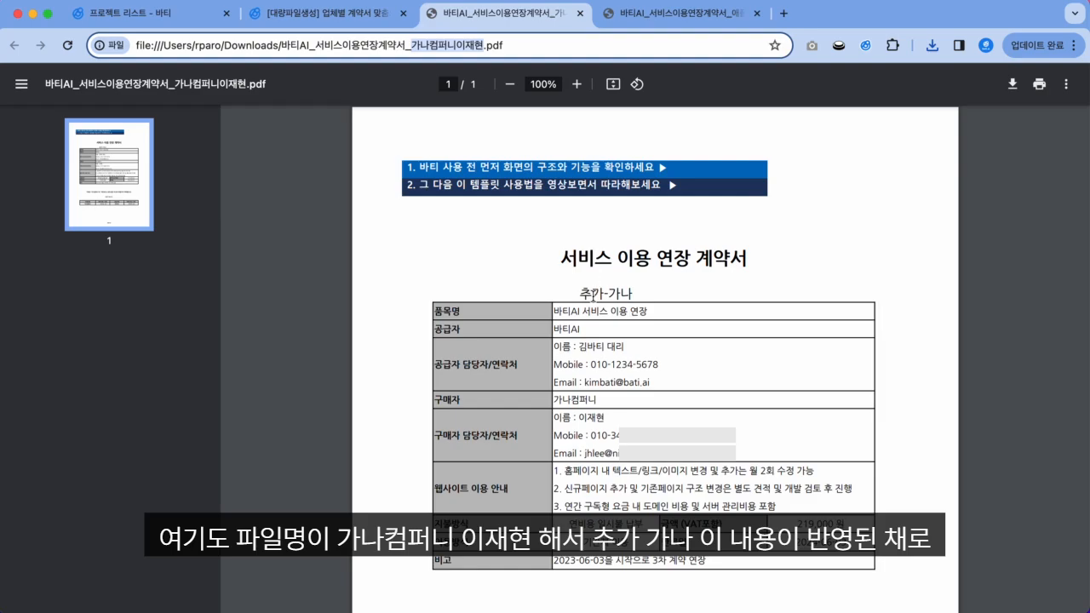
drag(580, 292, 634, 292)
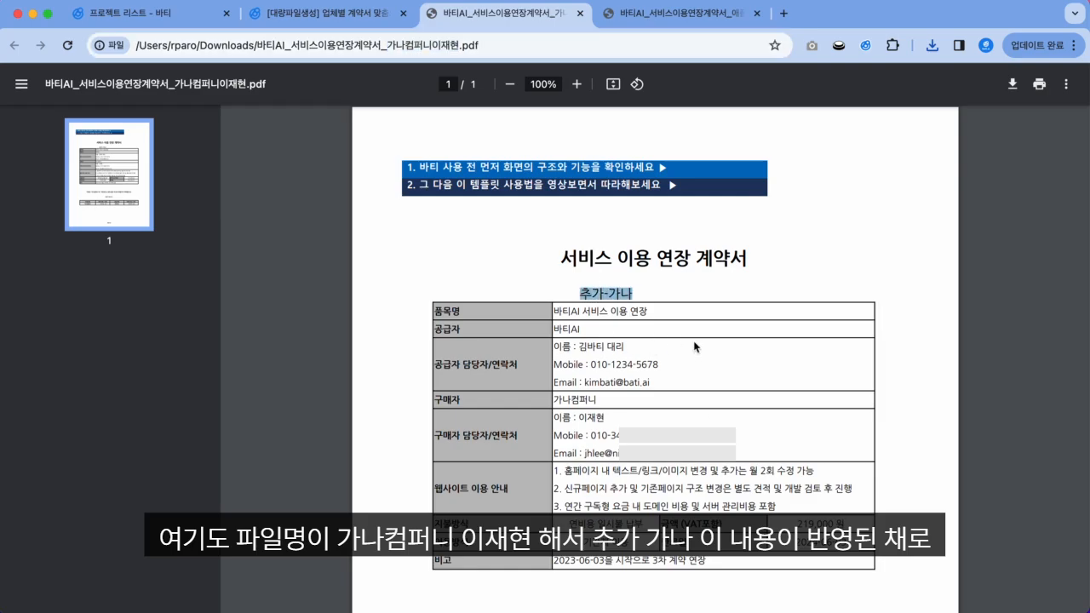
scroll(694, 347, down, 3)
scroll(695, 346, up, 3)
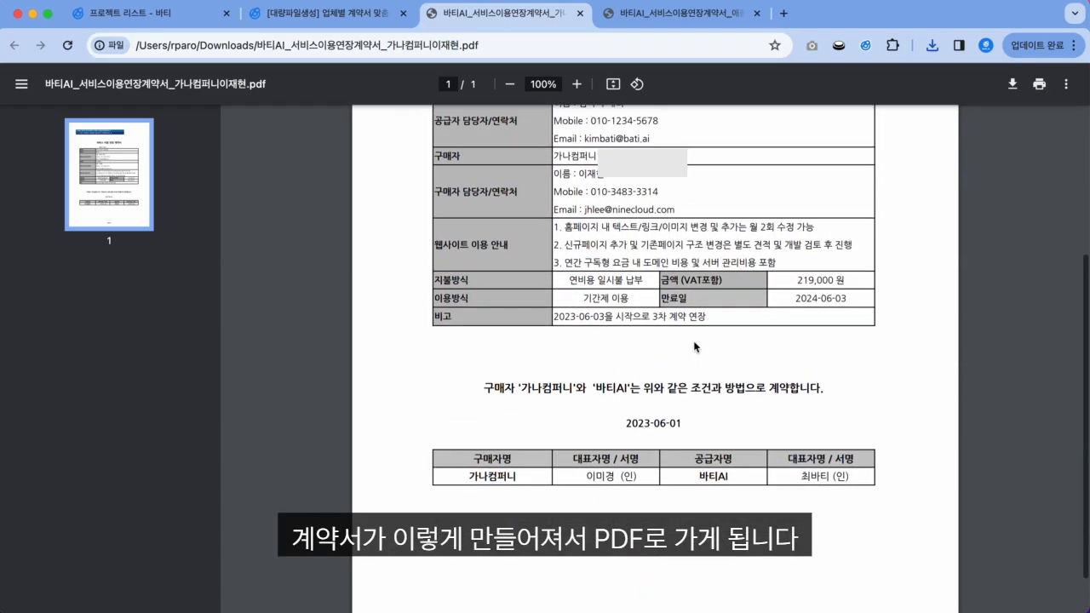
click(665, 13)
click(345, 13)
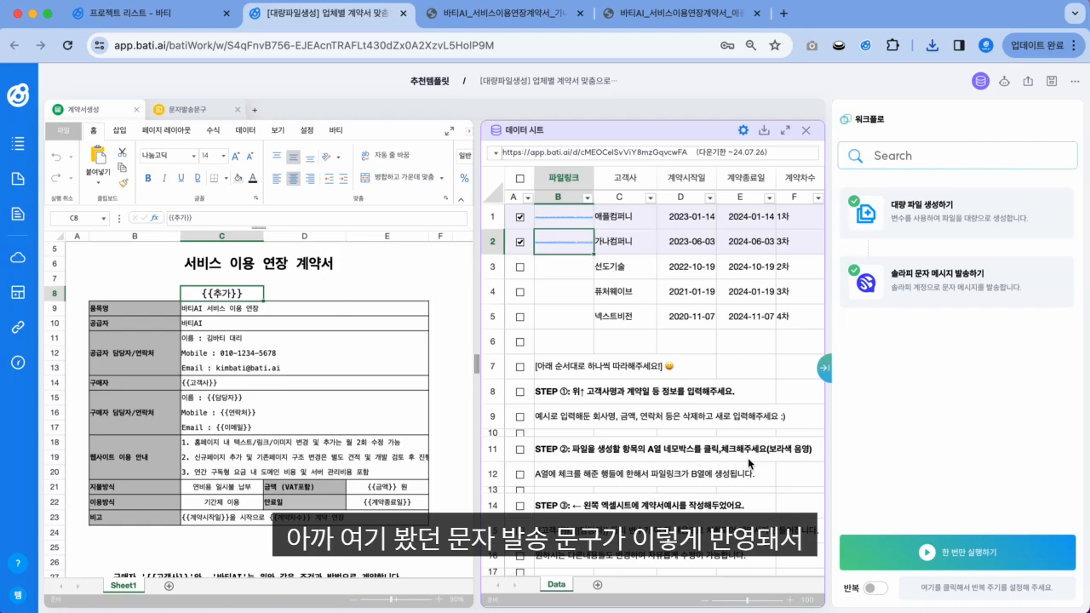
Step: Show the 문자발송문구 template containing the {{고객사}}, {{담당자}} and {{파일링크}} placeholders
click(183, 109)
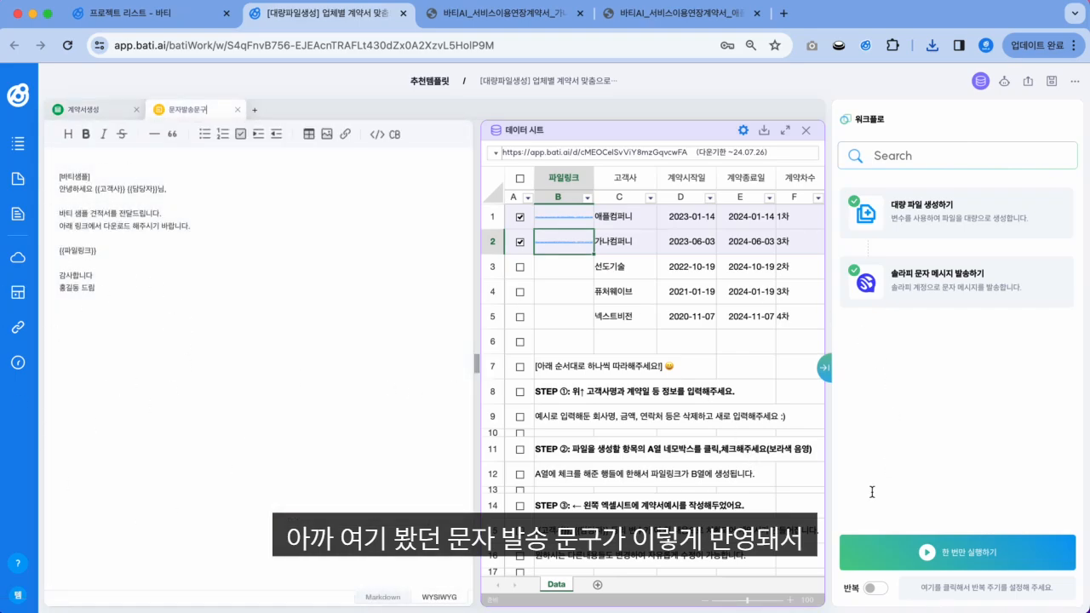